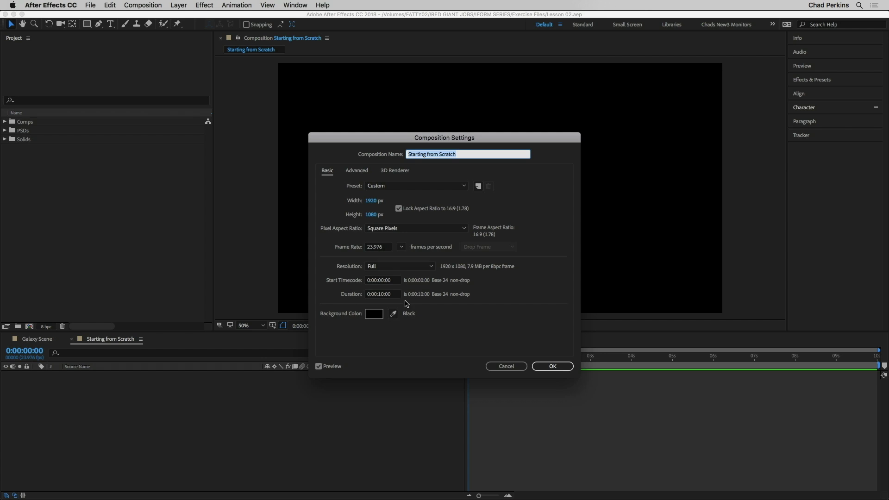
Dismiss the composition settings unchanged and create a comp-size solid layer in the Starting from Scratch composition.
left_click(498, 367)
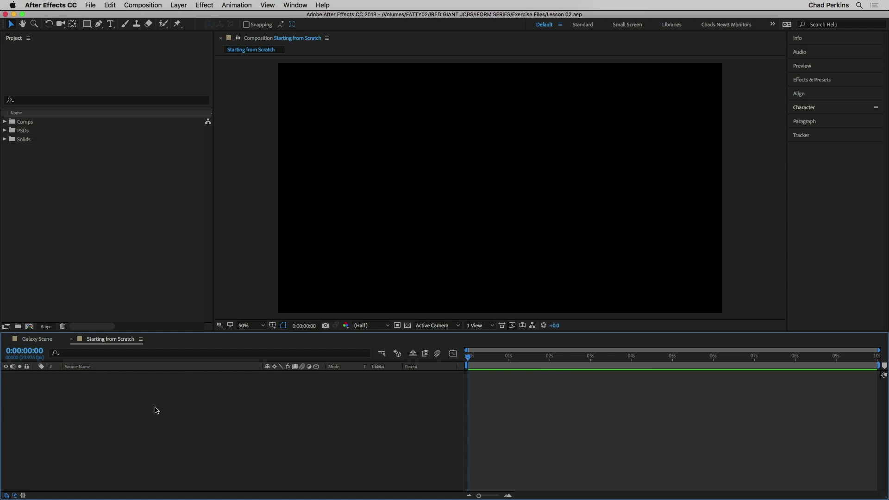
right_click(155, 407)
mouse_move(202, 399)
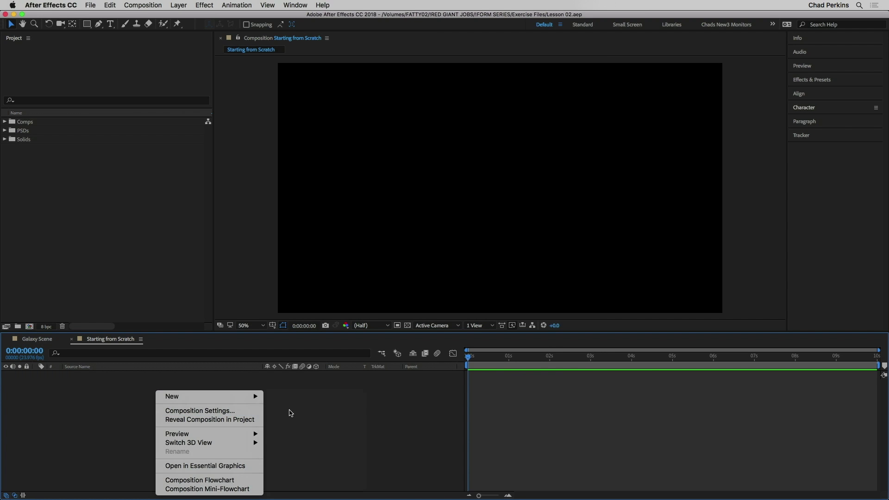
left_click(292, 419)
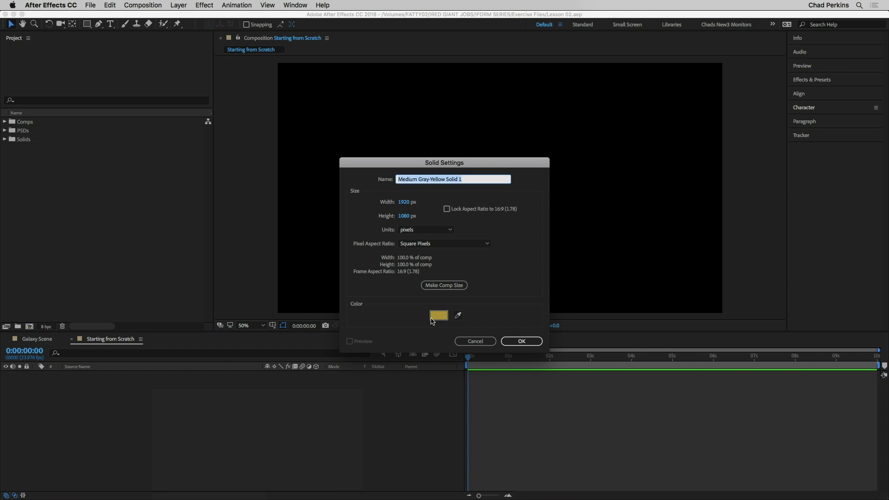
left_click(444, 285)
left_click(521, 342)
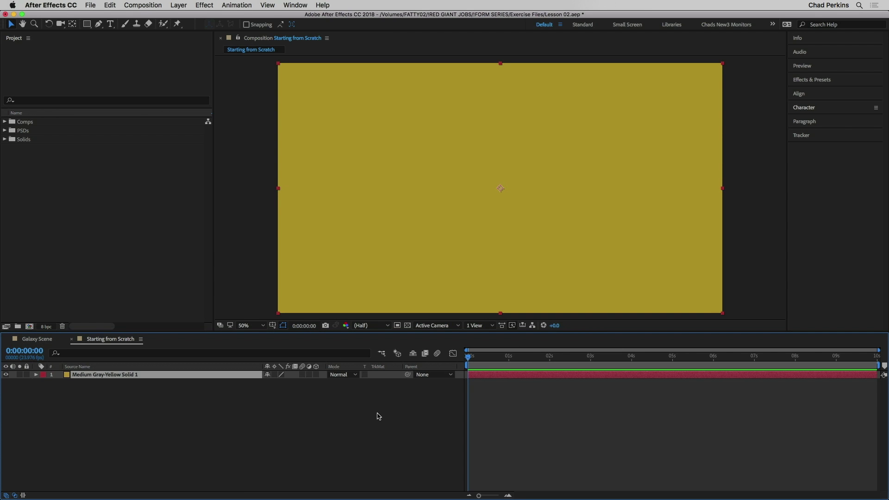
Search the effects library for "form" and select the RG Trapcode Form effect.
left_click(823, 80)
double_click(820, 92)
type("form")
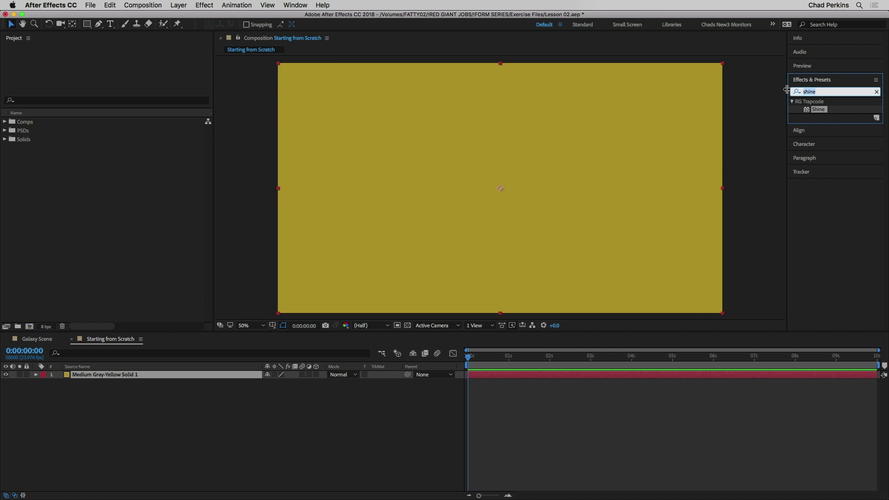
left_click(820, 205)
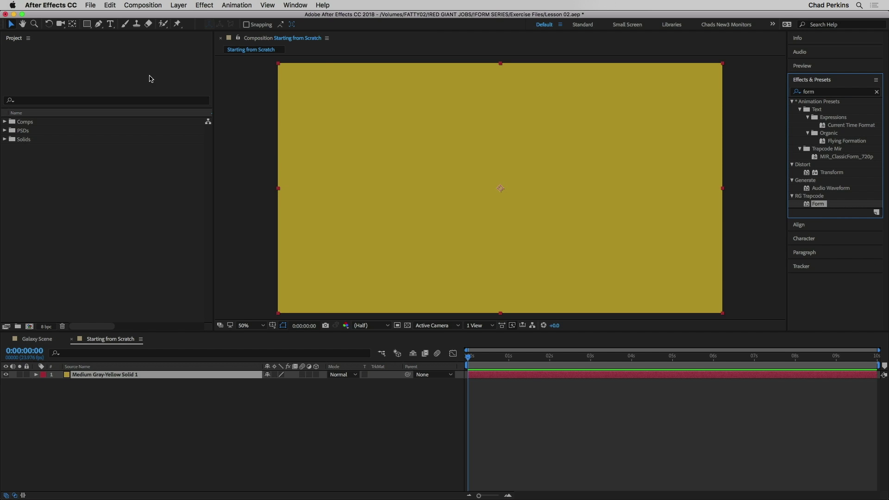
Apply the RG Trapcode Form effect to the Medium Gray-Yellow solid layer.
left_click(208, 7)
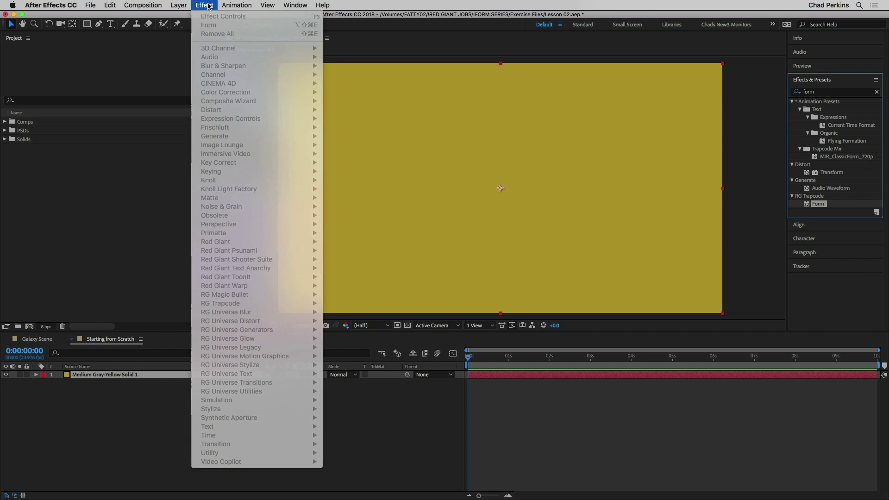
left_click(133, 376)
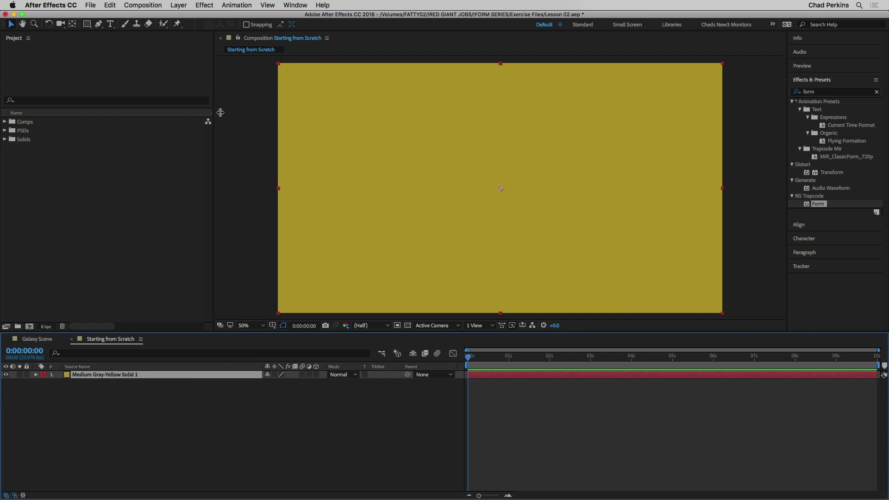
left_click(205, 6)
mouse_move(233, 288)
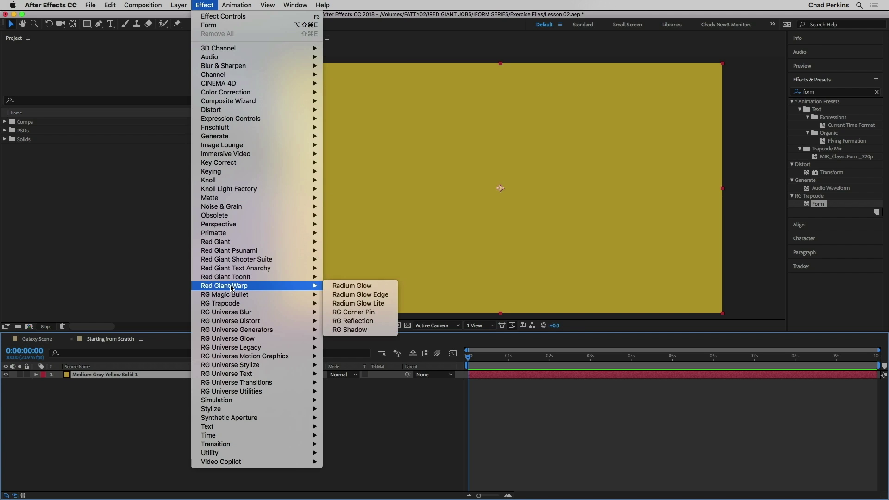
mouse_move(239, 304)
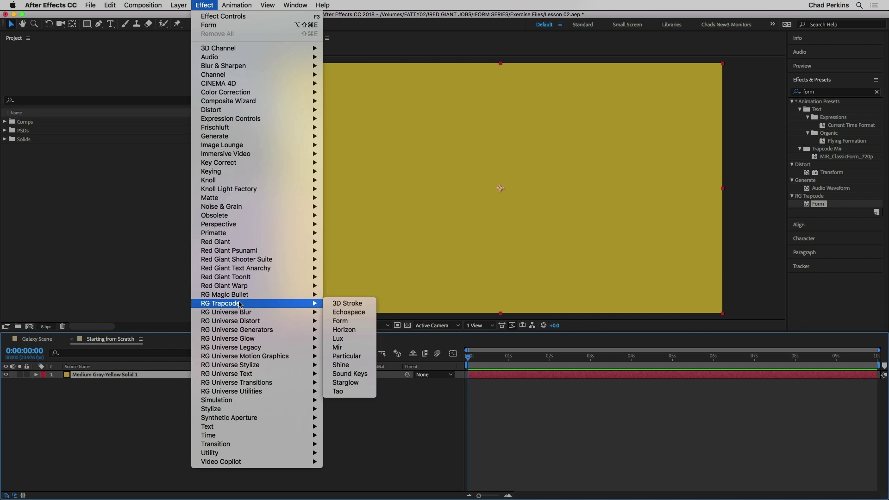
left_click(354, 323)
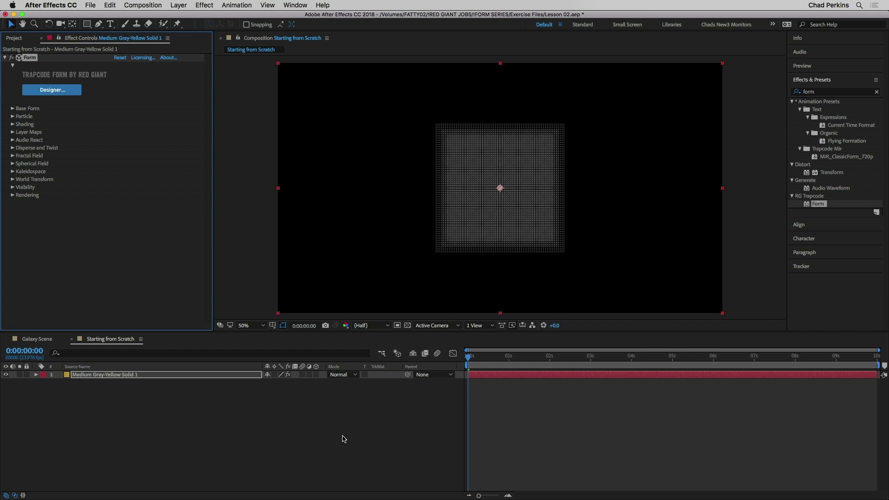
Add a two-node camera with the 50mm preset to the composition.
left_click(157, 421)
right_click(159, 418)
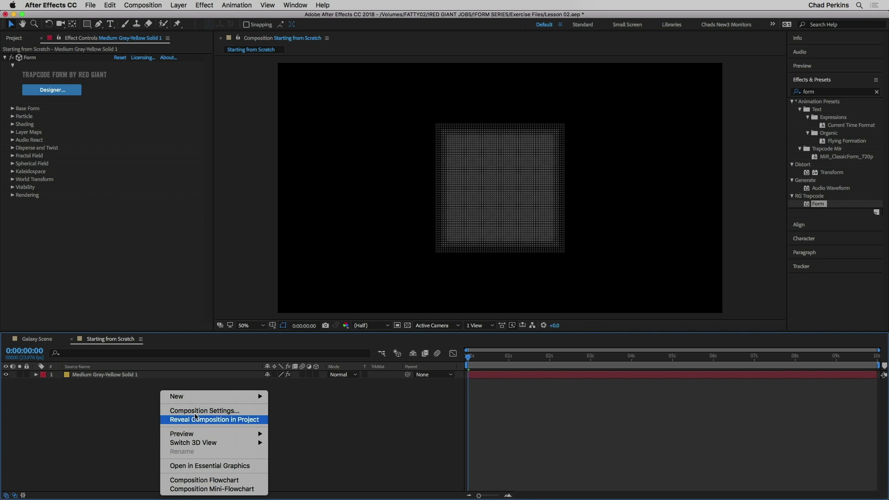
mouse_move(223, 396)
left_click(312, 439)
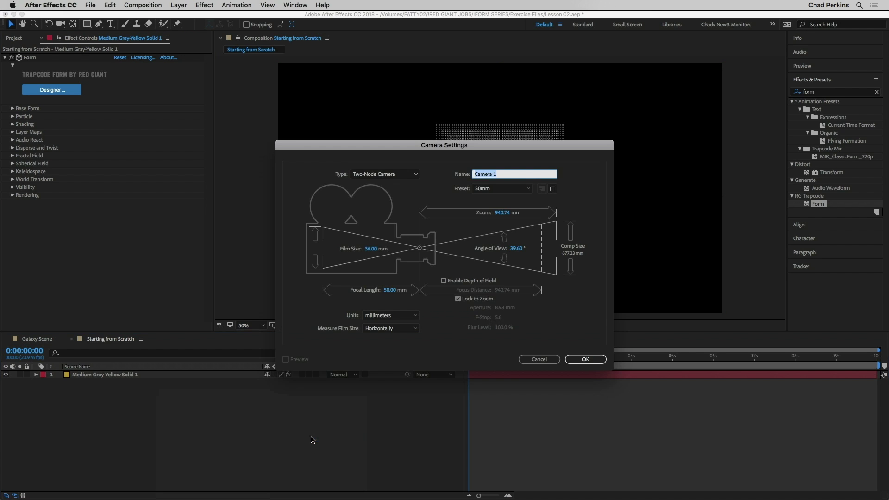
left_click(579, 363)
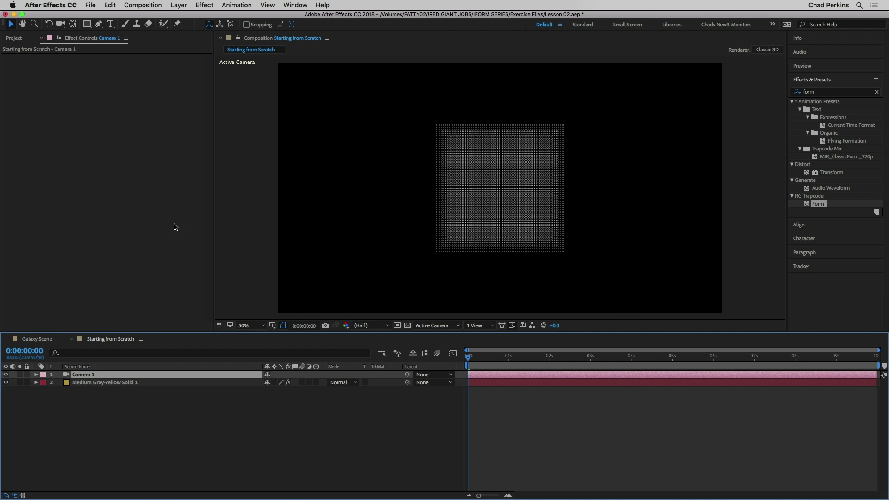
Orbit the camera around the particle grid with the Camera tool and move it closer for an angled view of the layers.
left_click(61, 24)
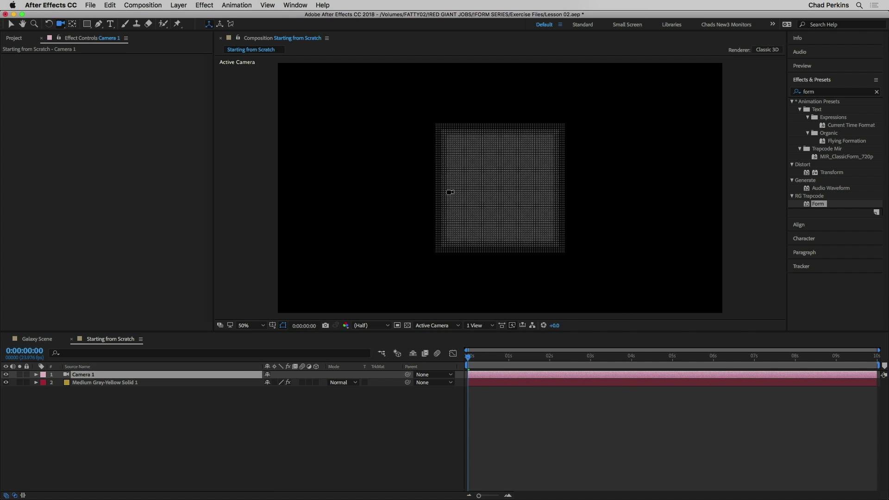
left_click_drag(449, 191, 512, 192)
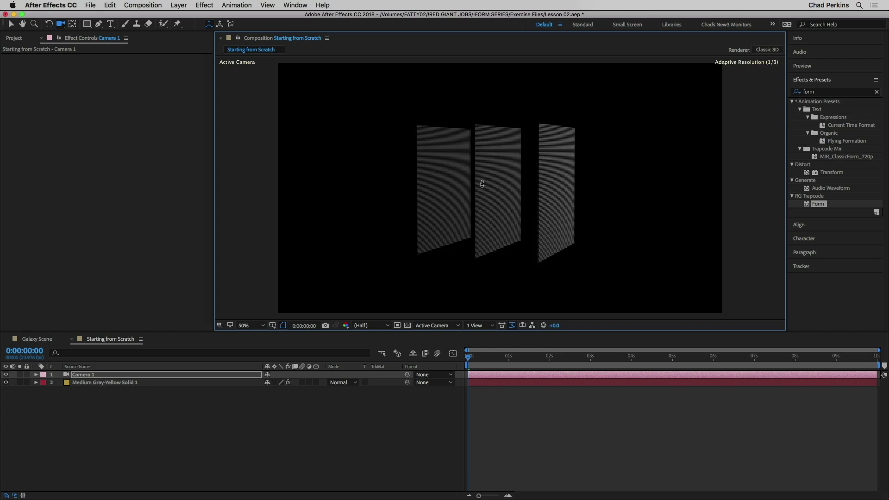
scroll(481, 199, "up", 5)
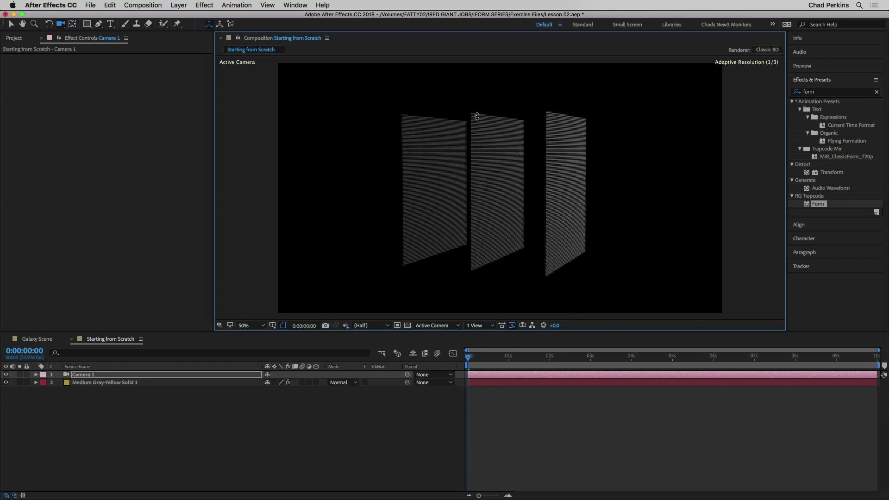
scroll(484, 190, "up", 6)
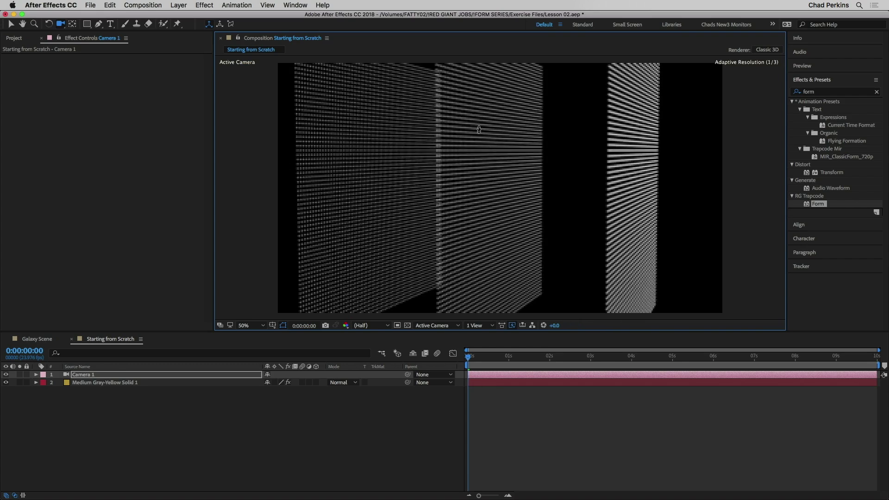
scroll(481, 183, "up", 3)
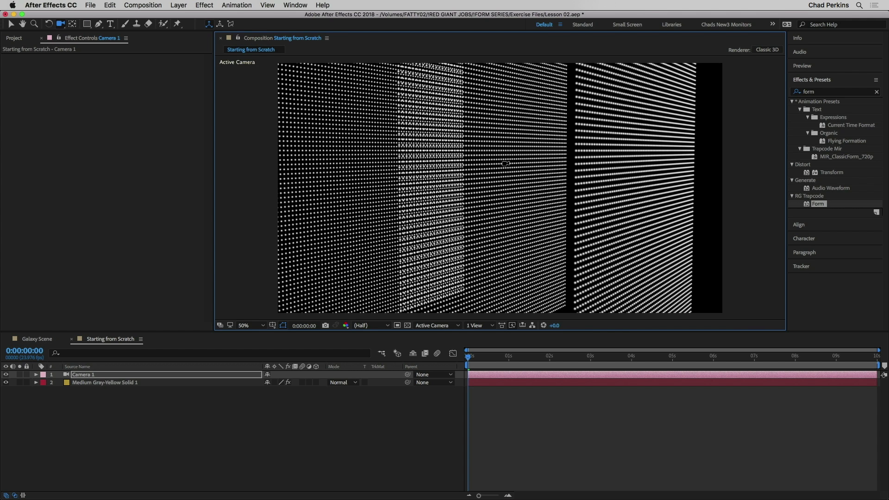
left_click_drag(502, 159, 513, 296)
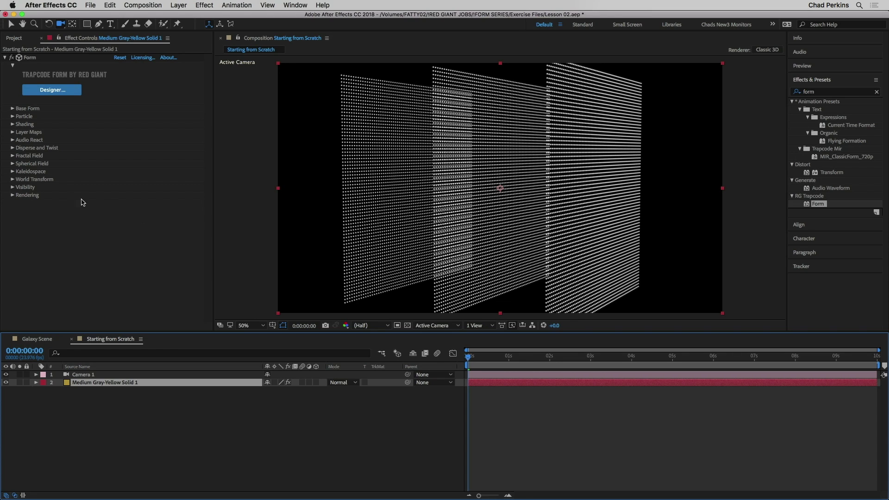
Try the Box - Strings and Sphere - Layered base forms in the solid's Form effect.
left_click(12, 108)
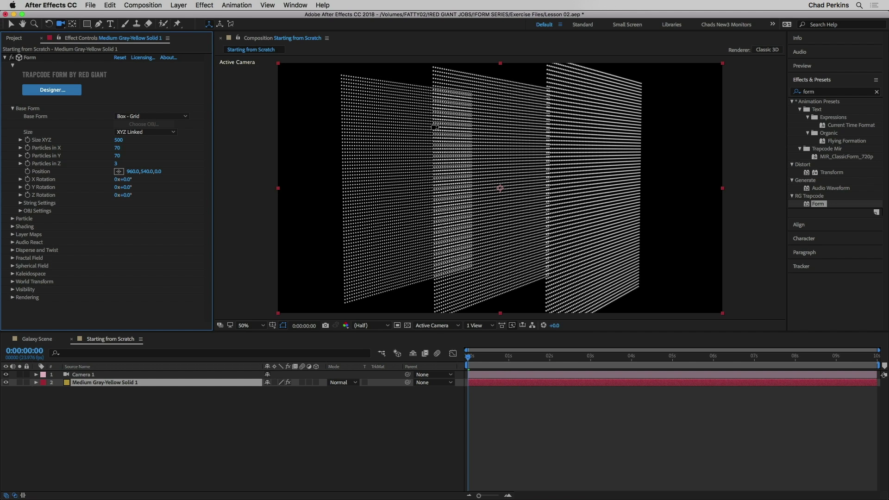
left_click(172, 117)
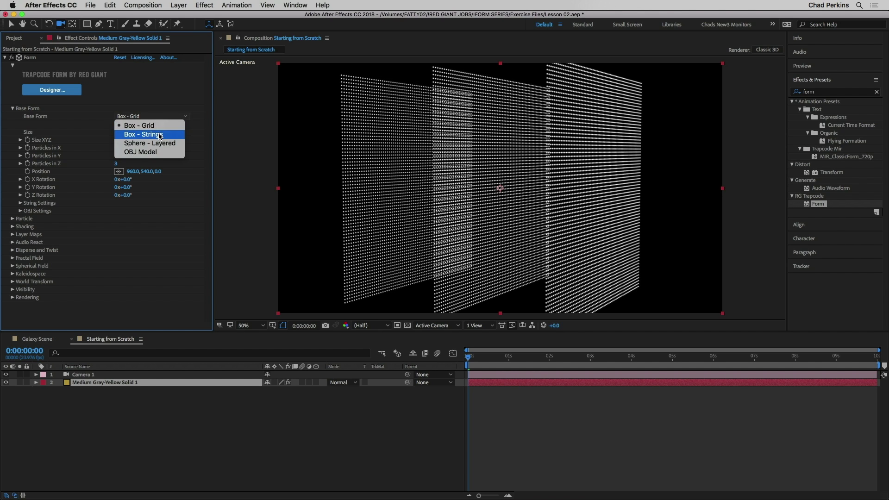
left_click(163, 134)
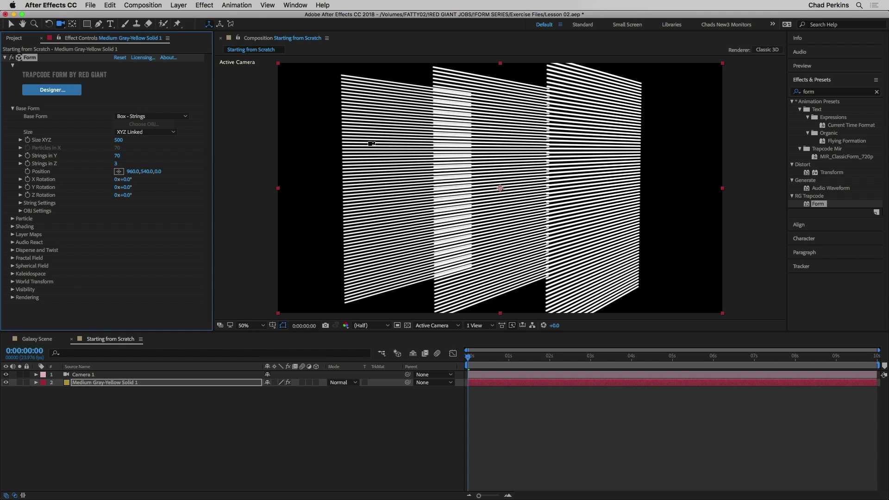
left_click(148, 117)
left_click(149, 143)
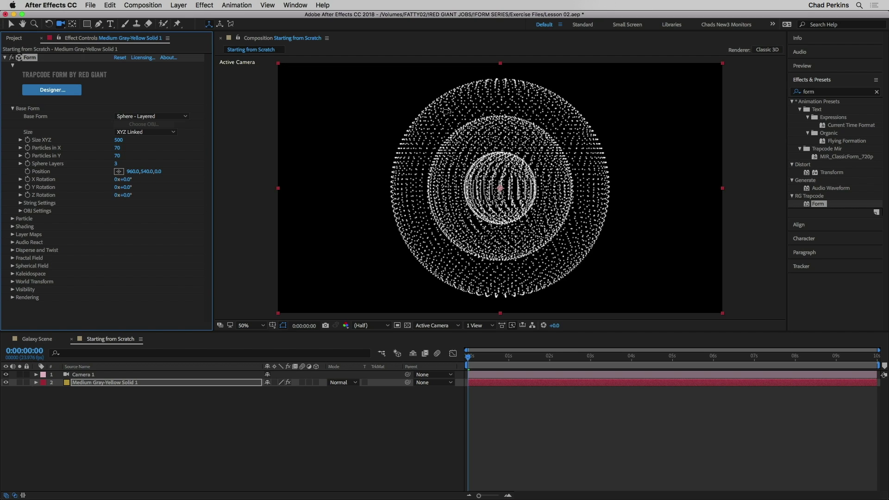
Try the OBJ Model base form, and return the Form effect to Box - Grid.
left_click(165, 117)
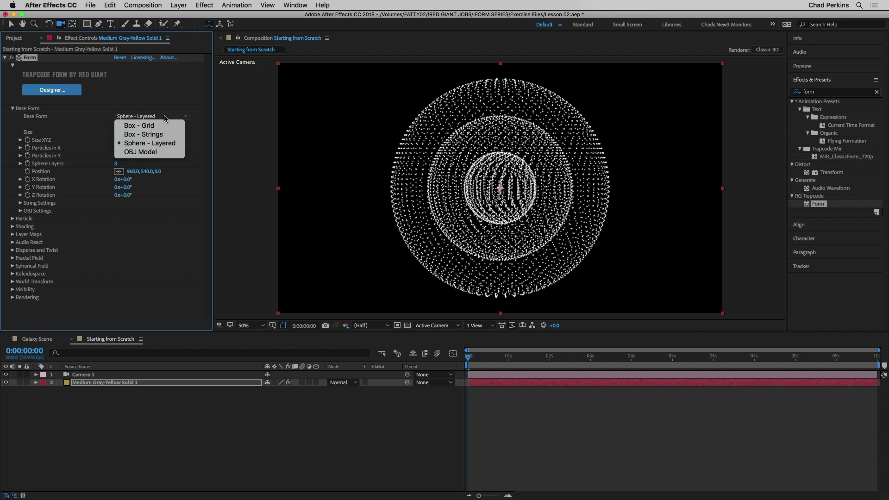
left_click(162, 156)
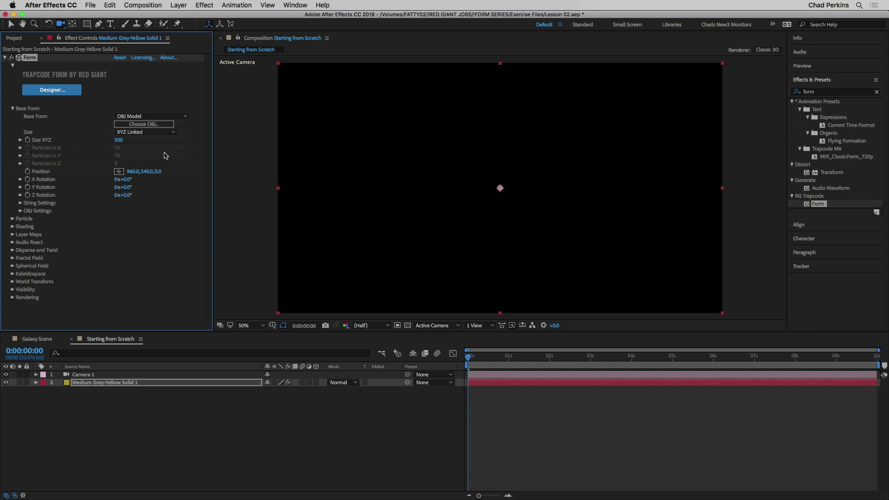
left_click(181, 116)
left_click(173, 126)
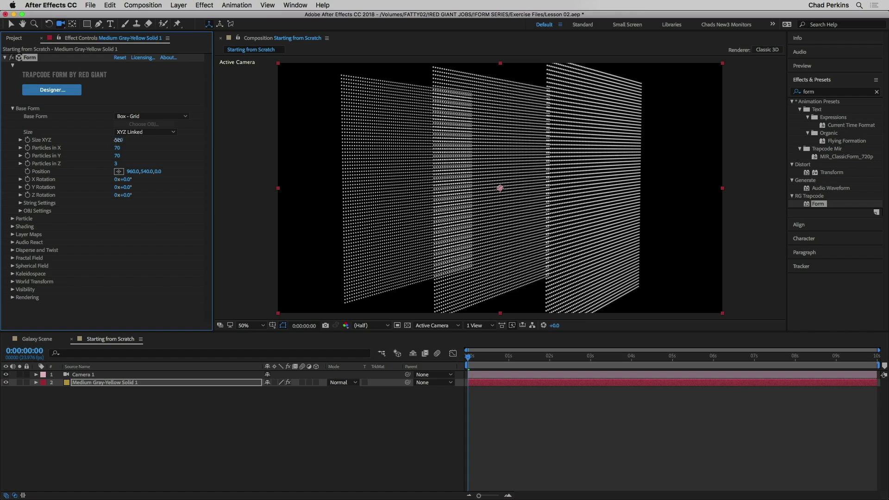
Set the linked grid size to 390, and switch to XYZ Individual with Size X 560, Size Y 690 and Size Z 380.
mouse_move(119, 140)
left_mouse_down()
mouse_move(133, 140)
mouse_move(102, 141)
mouse_move(144, 142)
mouse_move(120, 144)
mouse_move(139, 147)
mouse_move(126, 148)
left_mouse_up()
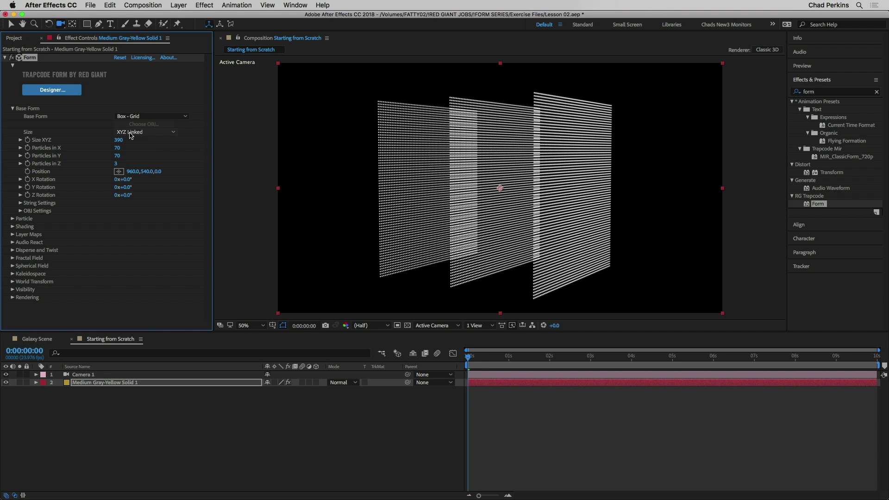
left_click(142, 132)
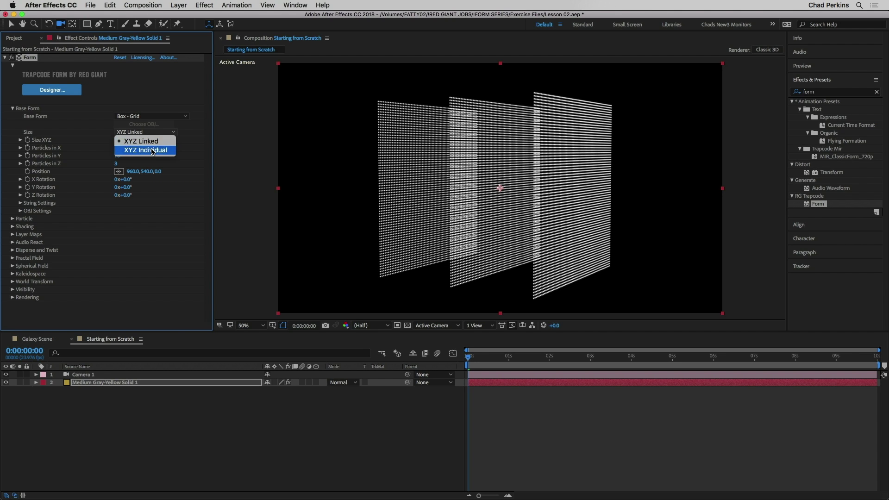
left_click(153, 151)
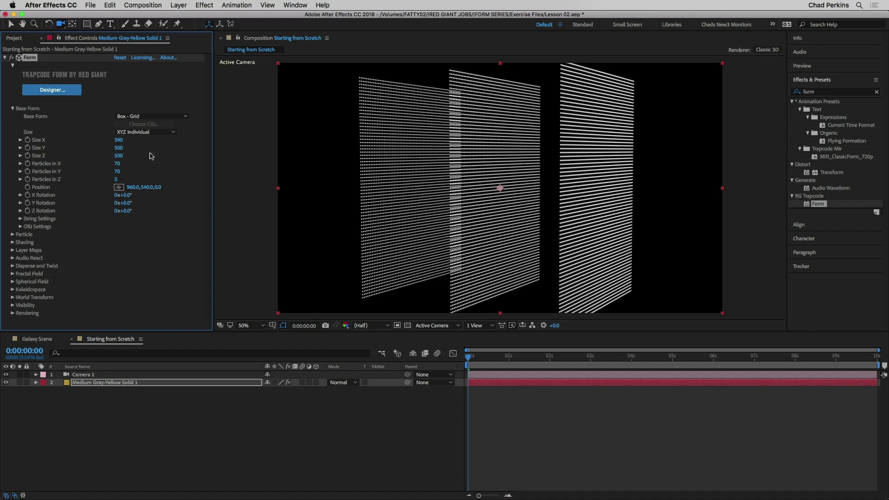
left_click_drag(118, 142, 121, 164)
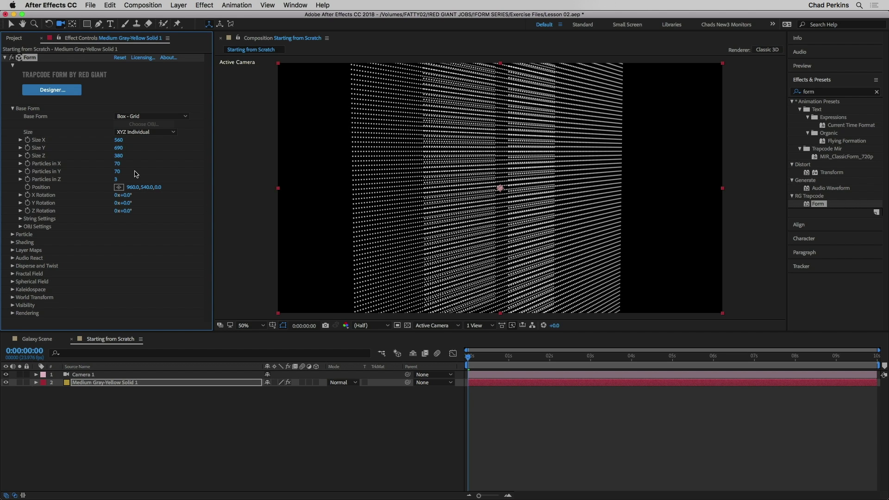
Switch the grid size back to XYZ Linked at 470 and set Particles in X to 9.
left_click(144, 132)
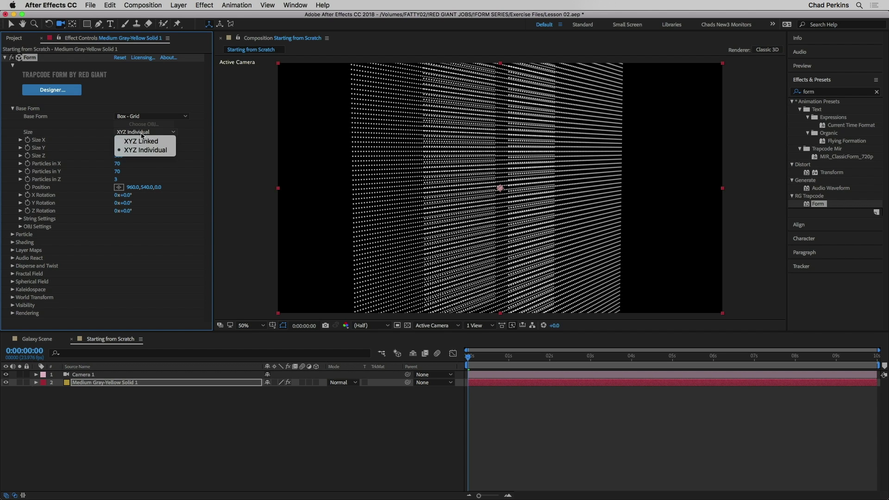
left_click(139, 139)
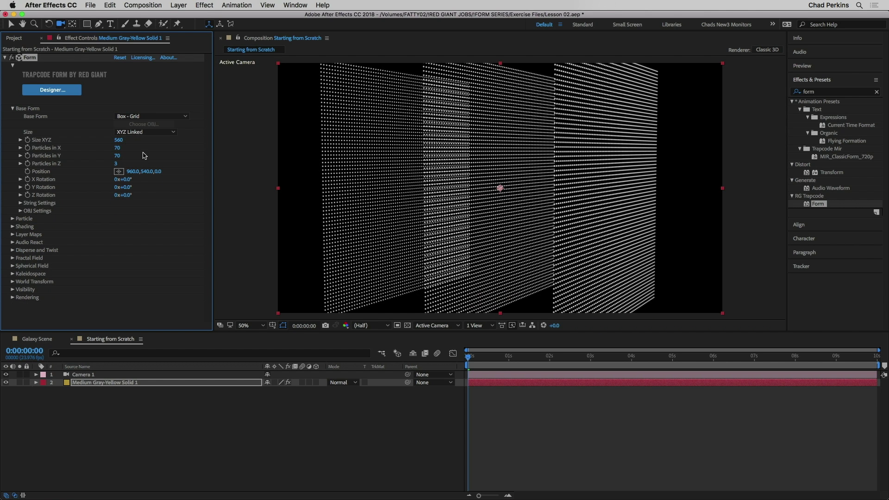
left_click_drag(118, 140, 115, 140)
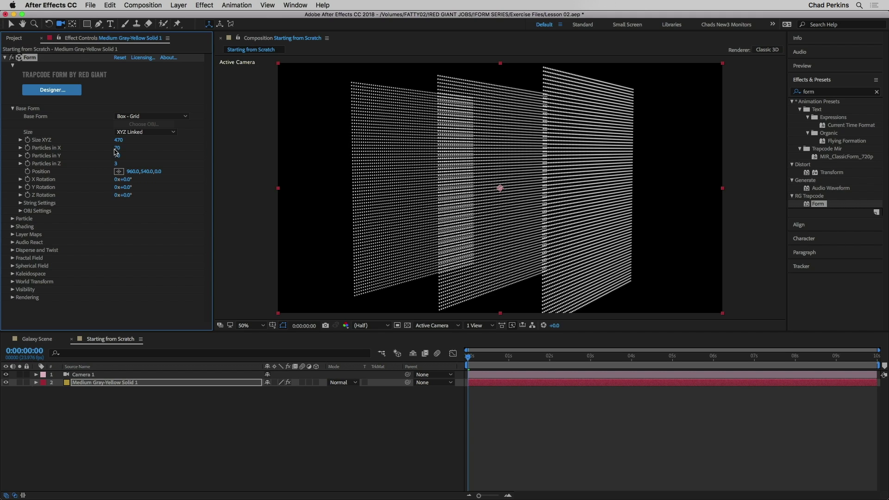
left_click_drag(117, 147, 92, 153)
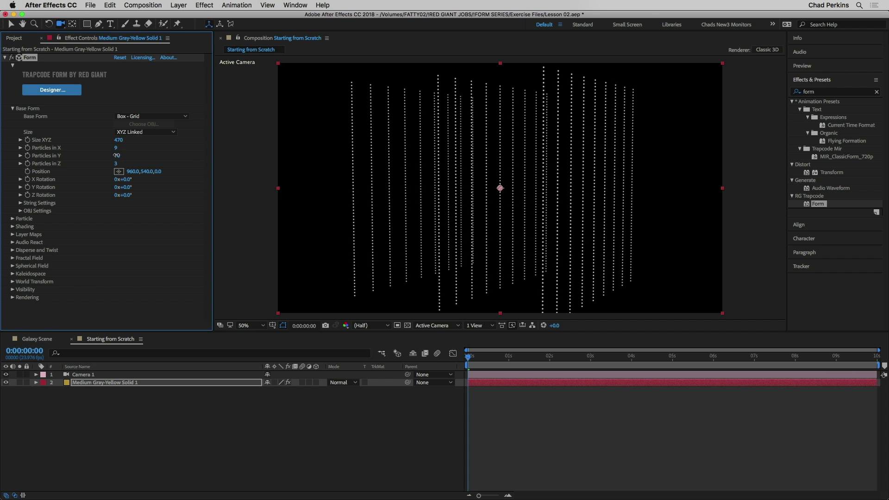
Set the grid to 64 particles in X and 66 in Y, and try 1 and 17 particles in Z.
left_click_drag(117, 156, 142, 149)
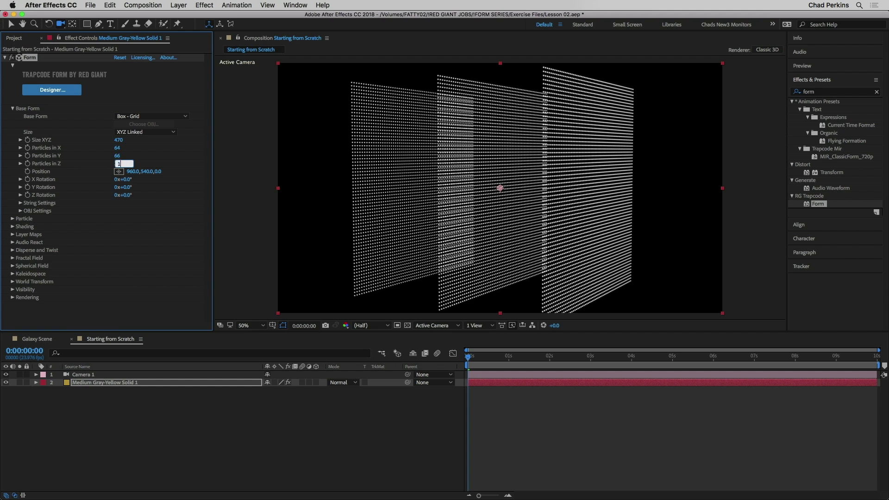
key("Return")
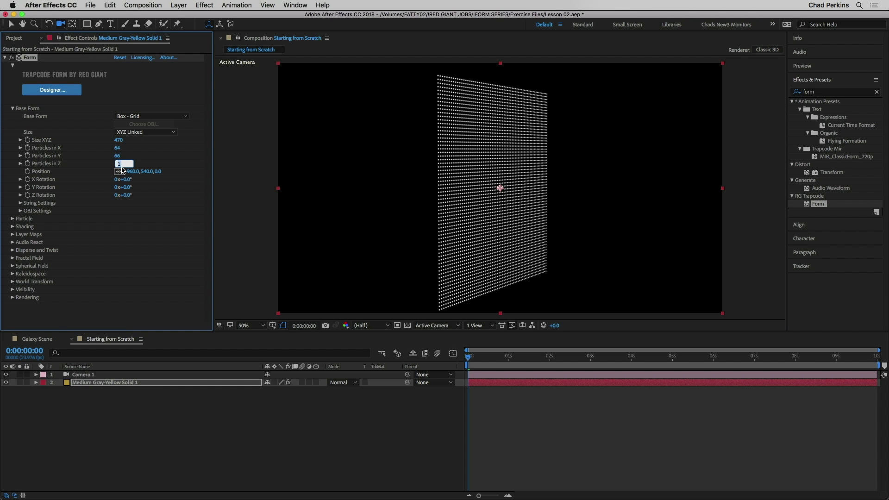
mouse_move(118, 165)
left_mouse_down()
mouse_move(125, 170)
mouse_move(121, 164)
left_mouse_up()
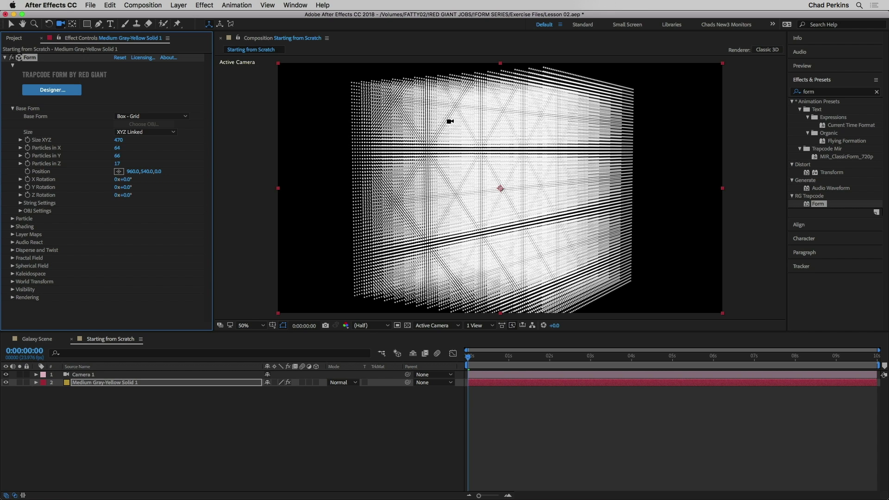
mouse_move(465, 149)
left_mouse_down()
mouse_move(448, 179)
mouse_move(477, 149)
left_mouse_up()
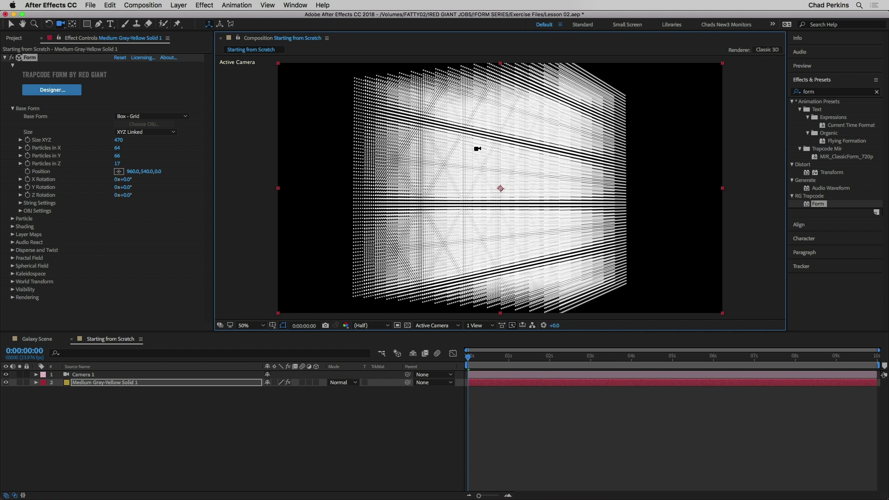
Set Particles in Z to 1, turn the camera to face the flat grid more directly, and shift the form's X position to 962.
left_click(117, 164)
type("1")
key("Return")
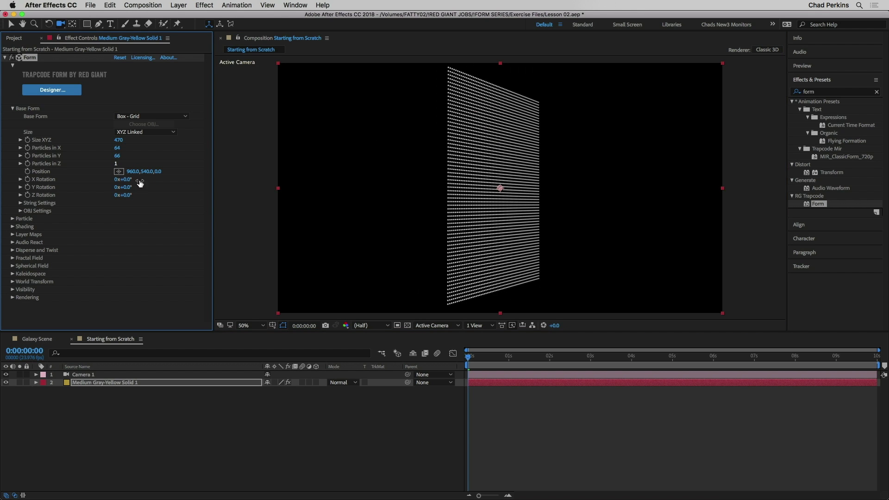
left_click_drag(465, 167, 448, 140)
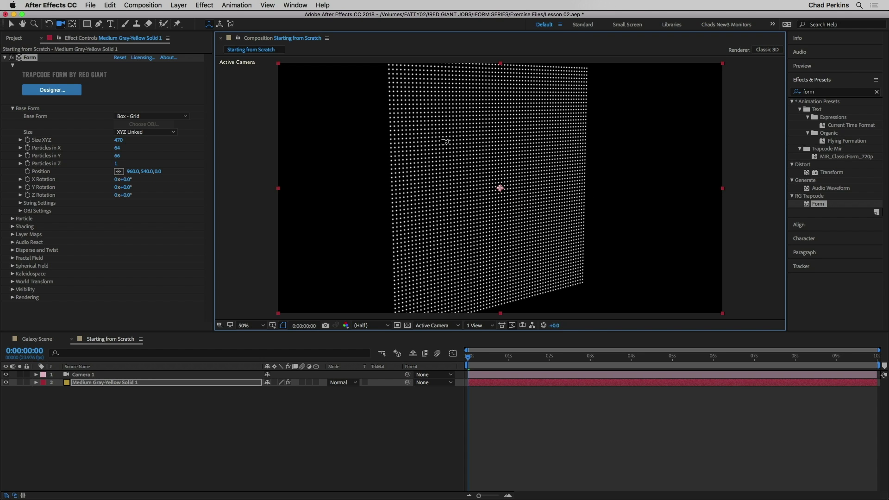
mouse_move(132, 171)
left_mouse_down()
mouse_move(144, 181)
mouse_move(124, 180)
left_mouse_up()
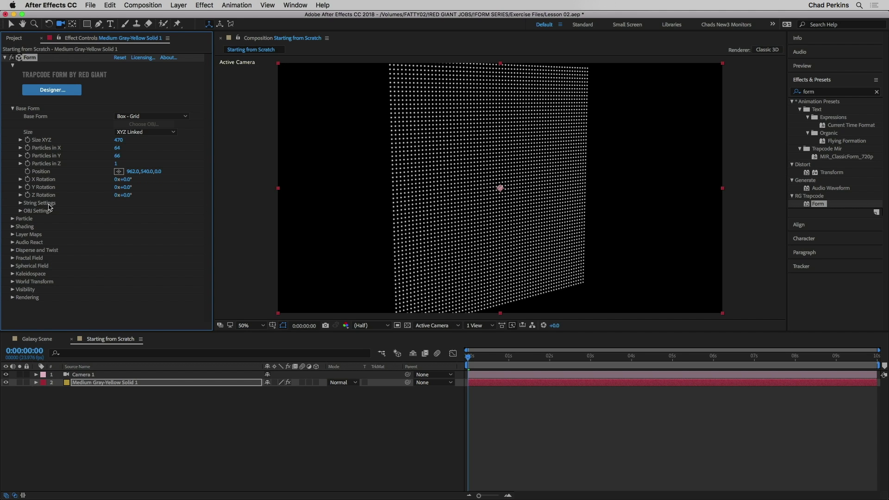
Try the Box - Strings base form while viewing its String Settings and OBJ Settings, and return the base form to Box - Grid.
left_click(20, 204)
left_click(20, 250)
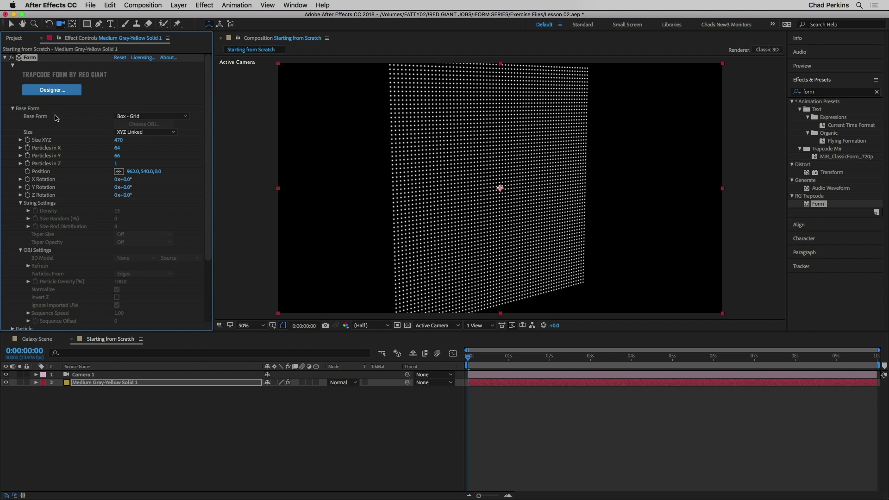
left_click(155, 117)
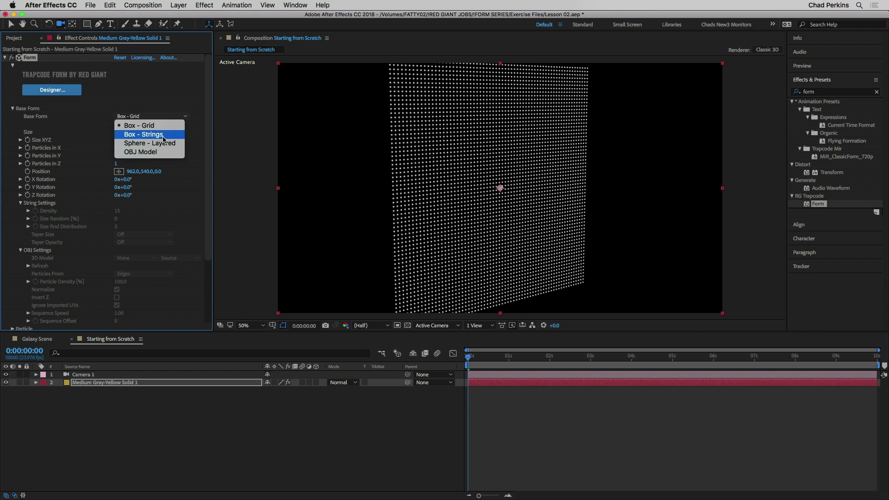
left_click(163, 138)
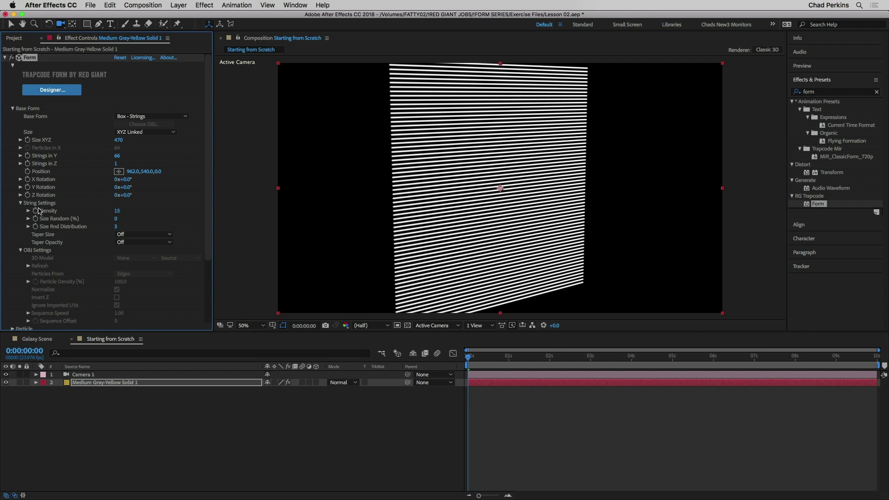
left_click(21, 205)
left_click(20, 211)
left_click(175, 117)
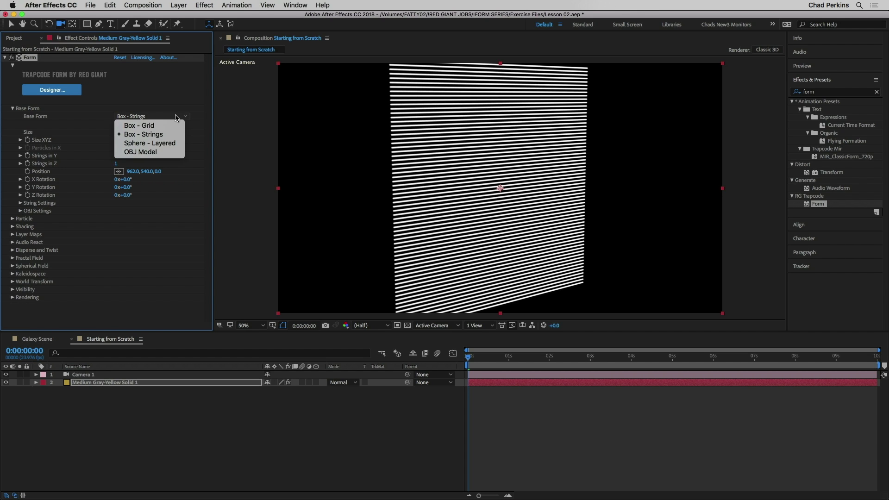
left_click(173, 125)
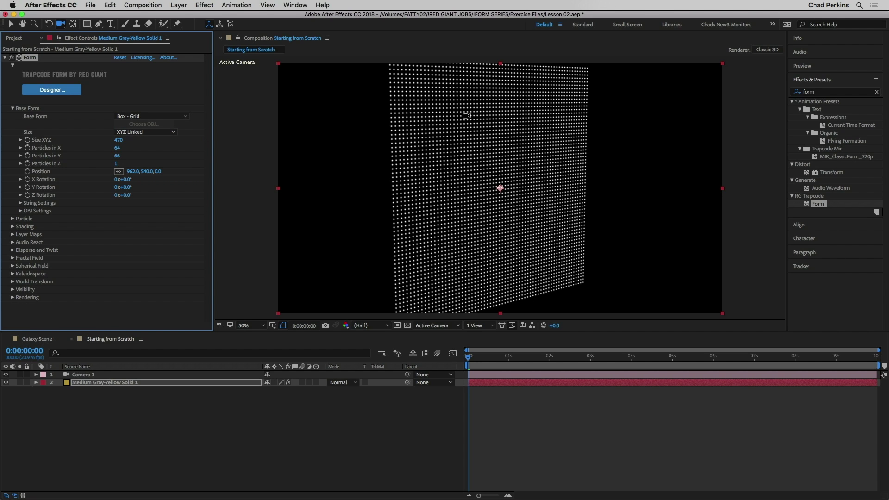
Move the camera closer to the grid and reveal the Form effect's Particle settings with Base Form collapsed.
left_click_drag(454, 141, 450, 137)
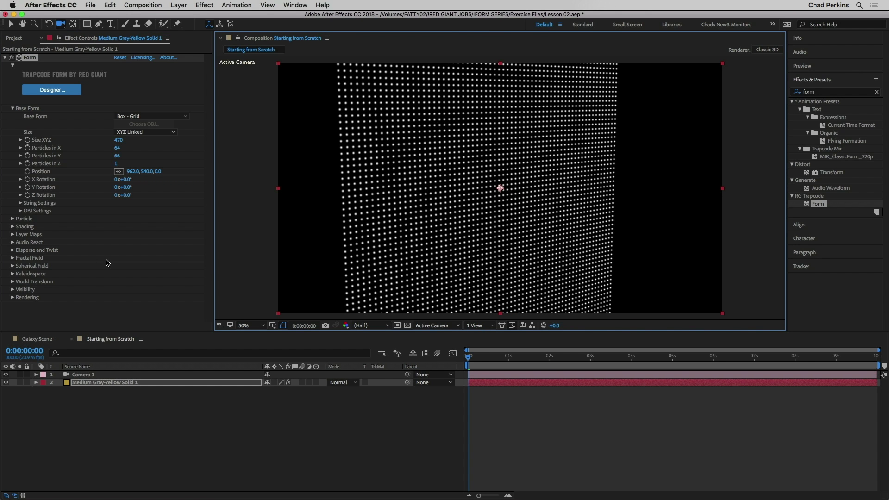
left_click(13, 108)
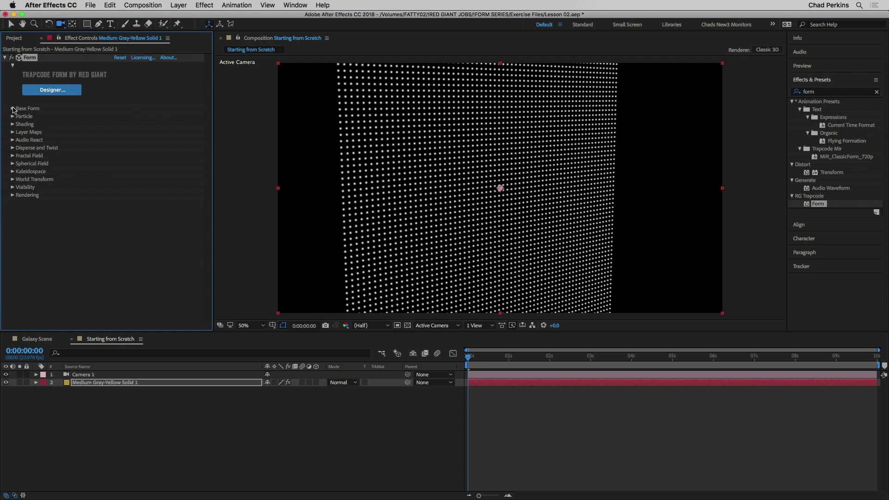
left_click(12, 117)
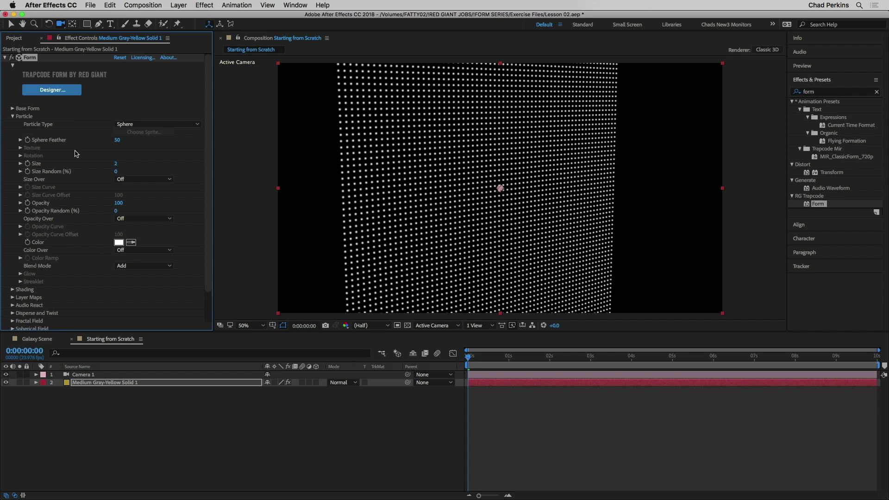
left_click(13, 109)
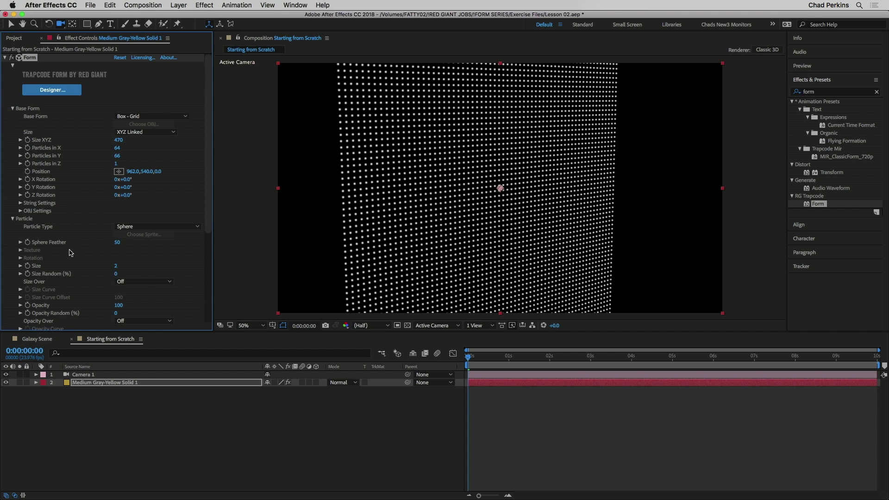
scroll(71, 252, "down", 5)
scroll(72, 222, "up", 5)
left_click(13, 109)
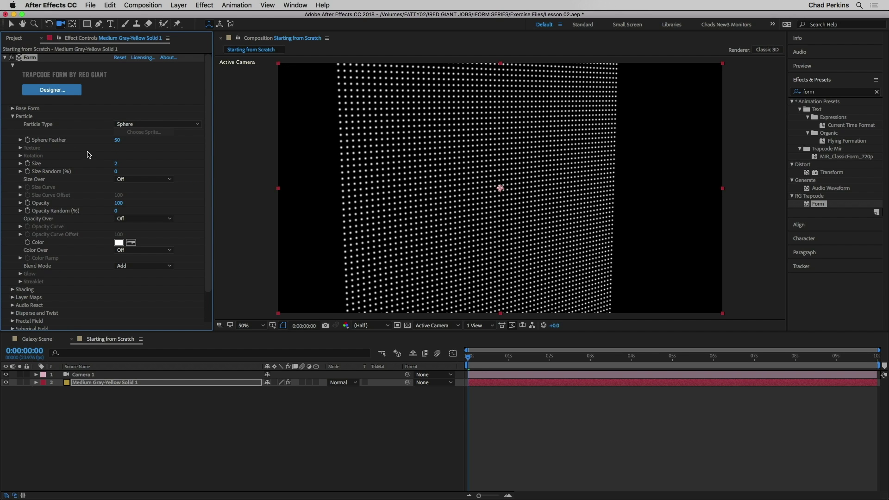
Try the Glow Sphere (No DOF), Star (No DOF) and Cloudlet particle types, and look over the remaining types.
left_click(147, 124)
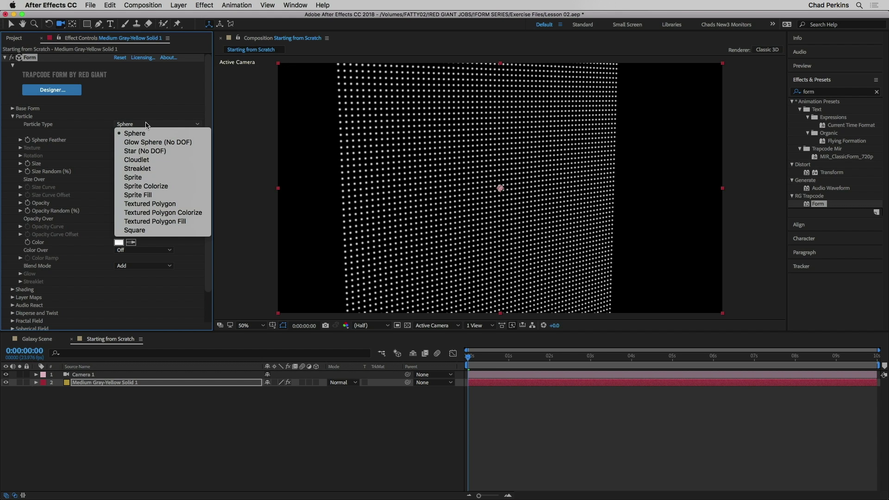
left_click(157, 143)
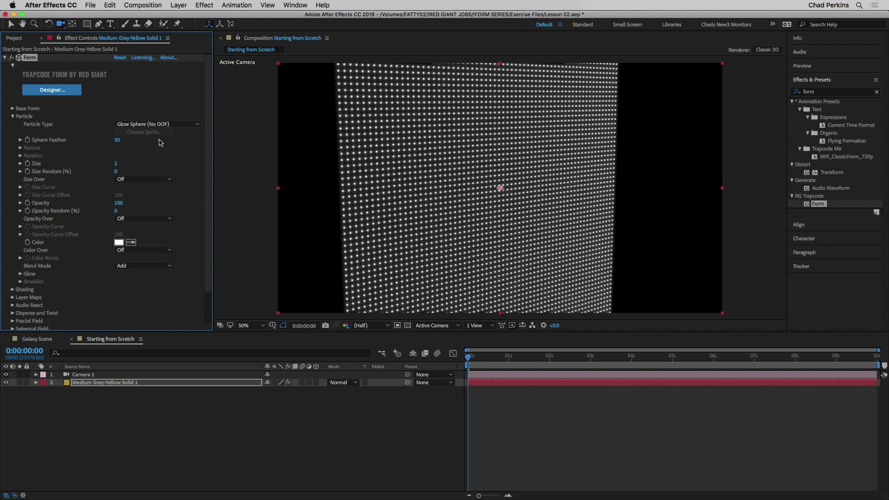
left_click(169, 124)
left_click(164, 149)
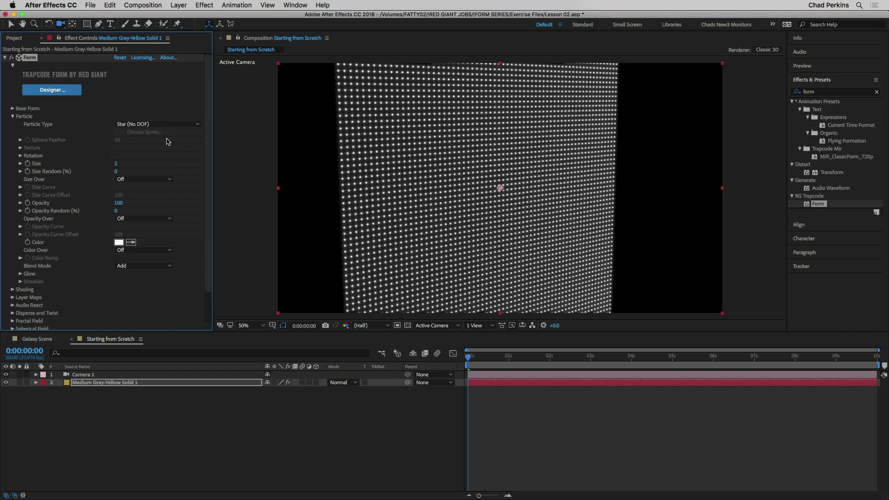
left_click(174, 125)
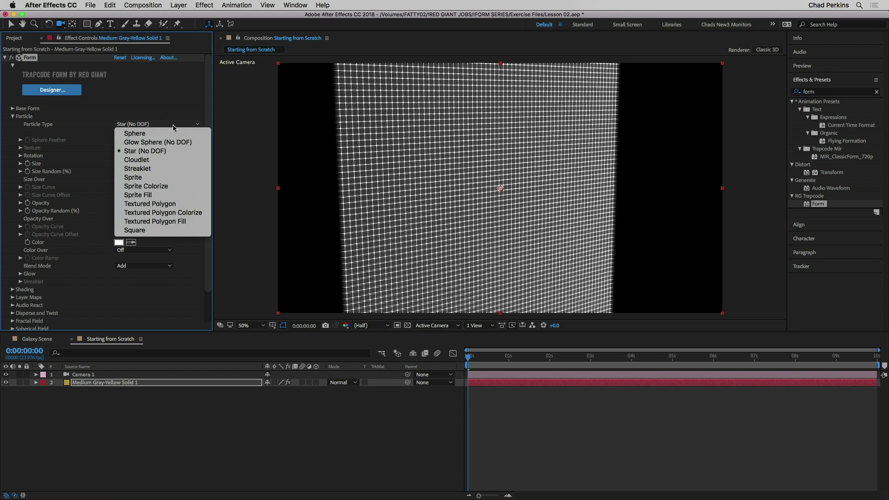
left_click(164, 158)
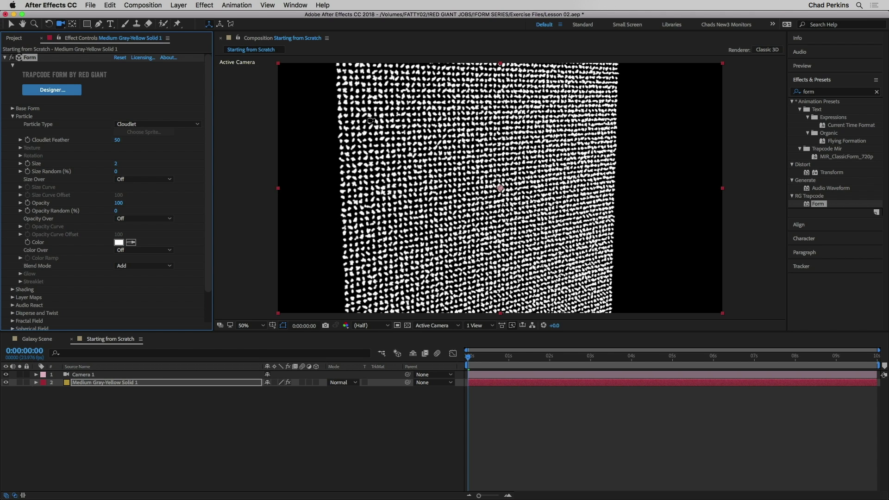
left_click(194, 125)
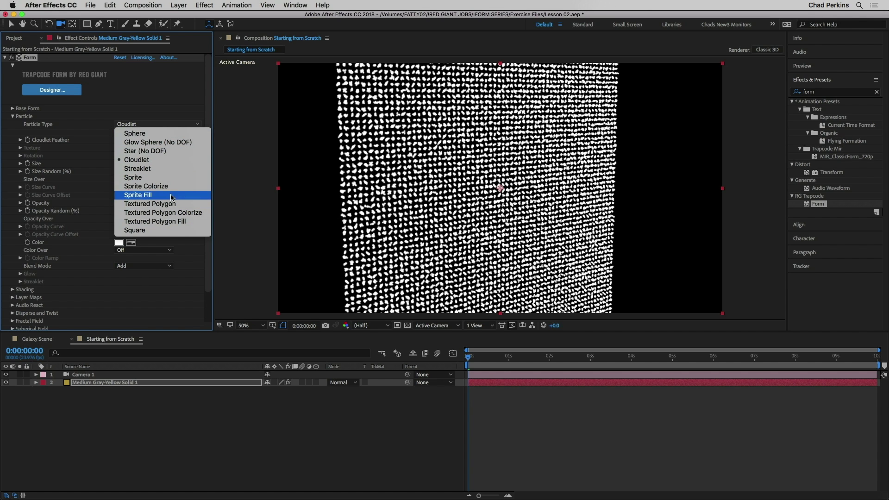
left_click(107, 124)
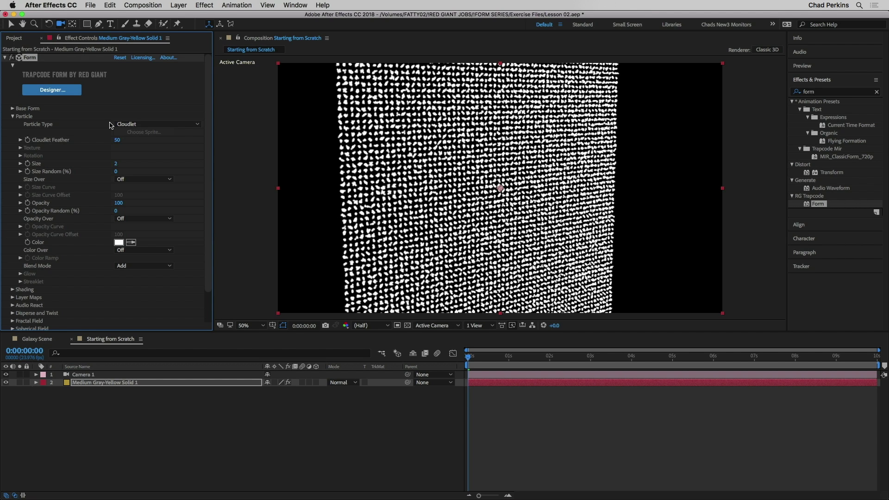
Set the particle type to Star (No DOF) and thin the grid to 22 particles in X and 30 in Y.
left_click(139, 124)
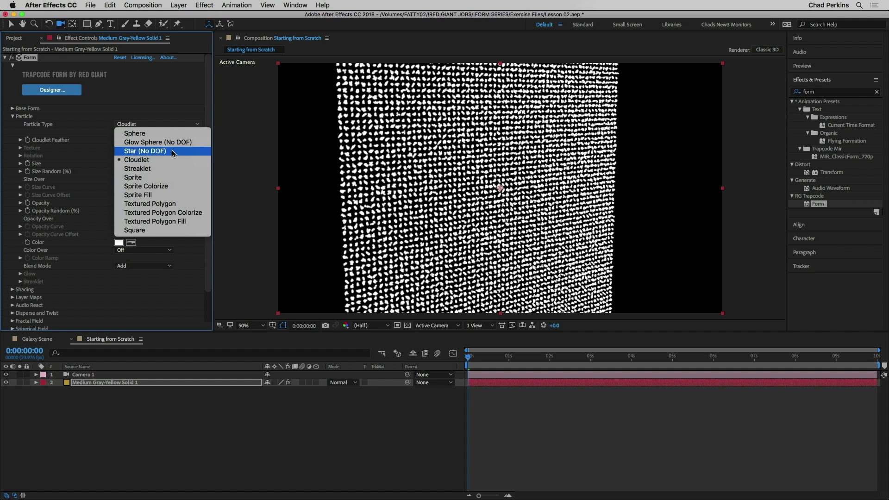
left_click(154, 151)
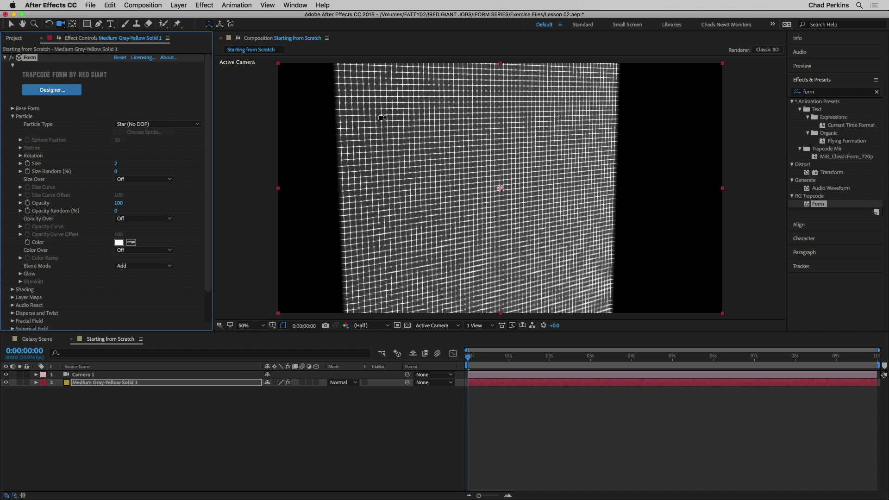
left_click(13, 108)
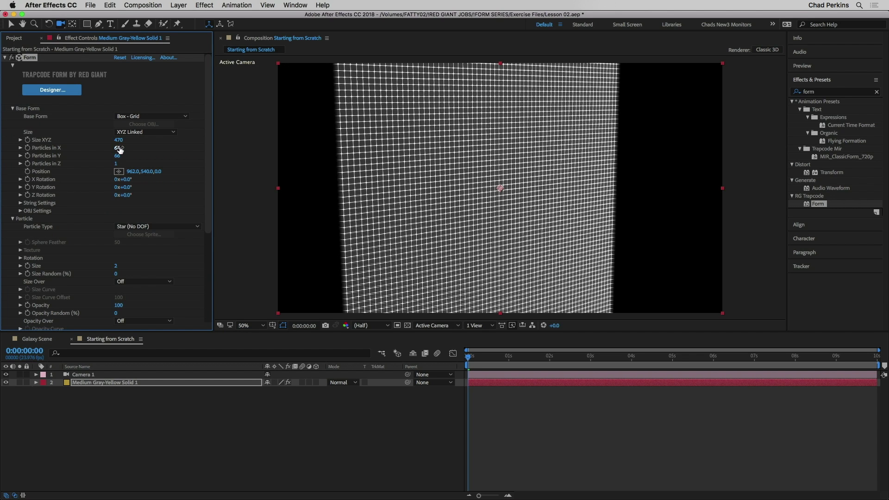
mouse_move(117, 147)
left_mouse_down()
mouse_move(103, 158)
mouse_move(105, 148)
left_mouse_up()
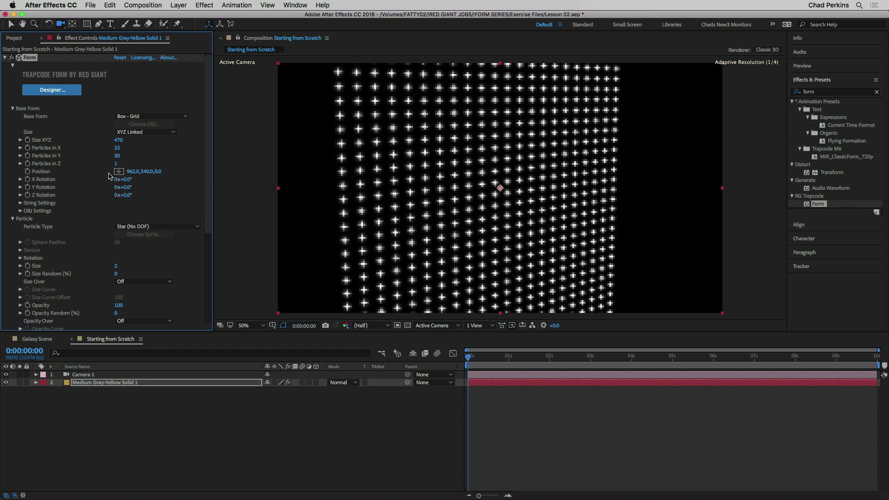
left_click(14, 109)
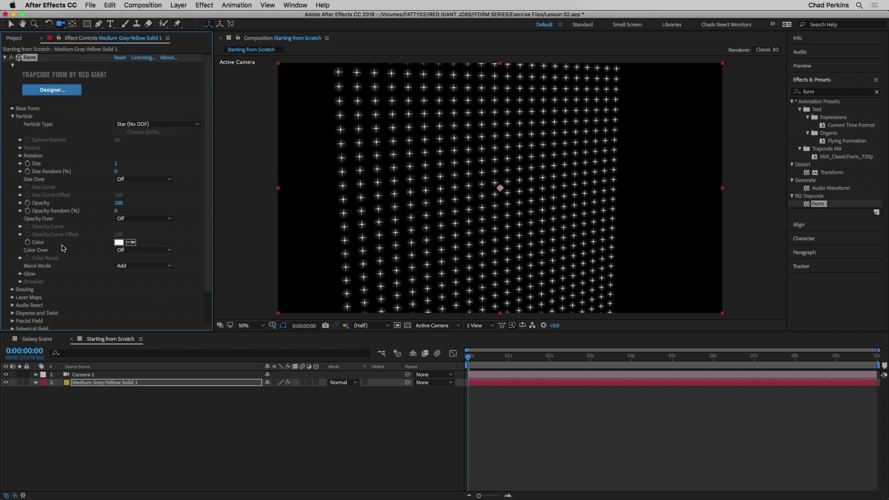
Change the particle color to pale yellow EED686.
left_click(119, 242)
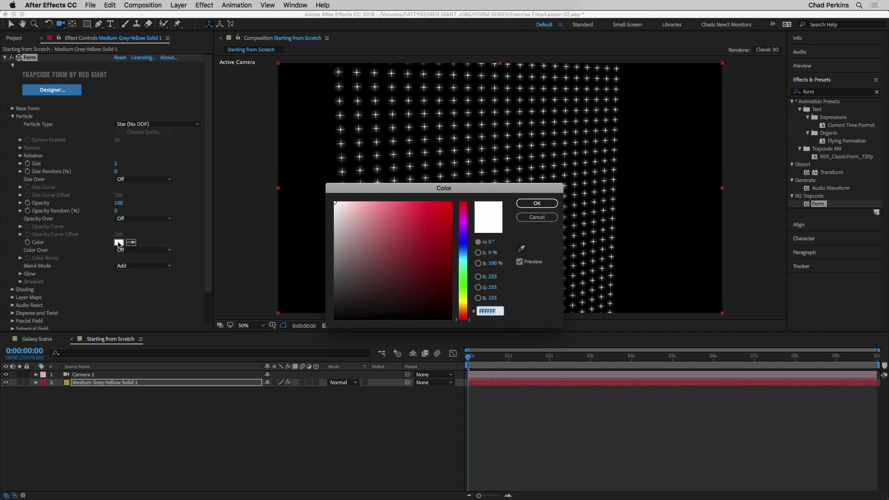
left_click_drag(464, 298, 465, 307)
left_click_drag(377, 207, 385, 209)
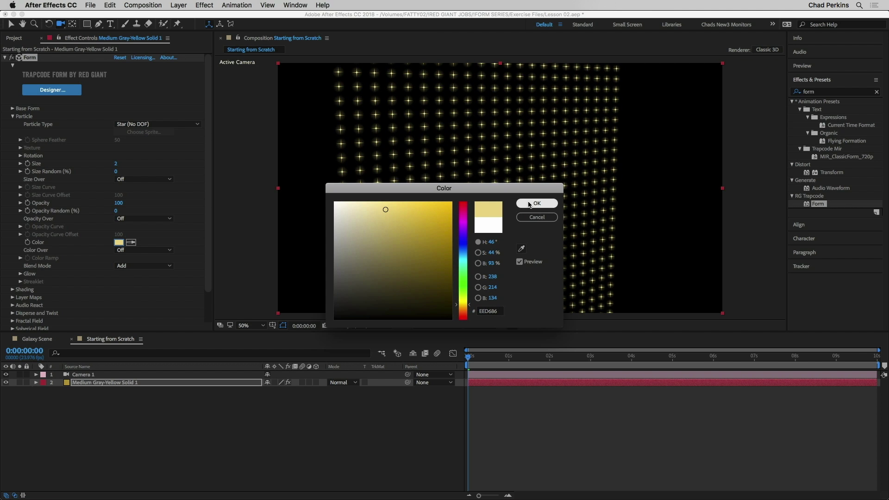
left_click(528, 204)
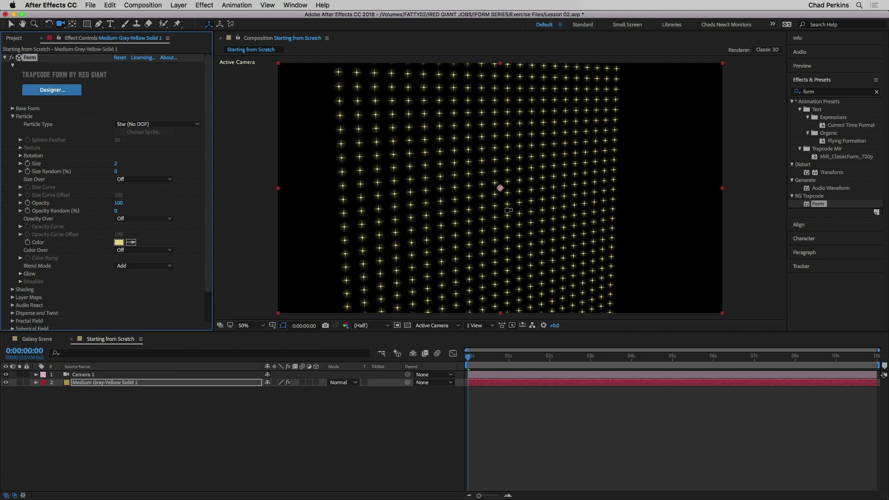
Set the particle glow's size to 294% and its opacity to 51%, and collapse the Glow settings.
left_click(20, 273)
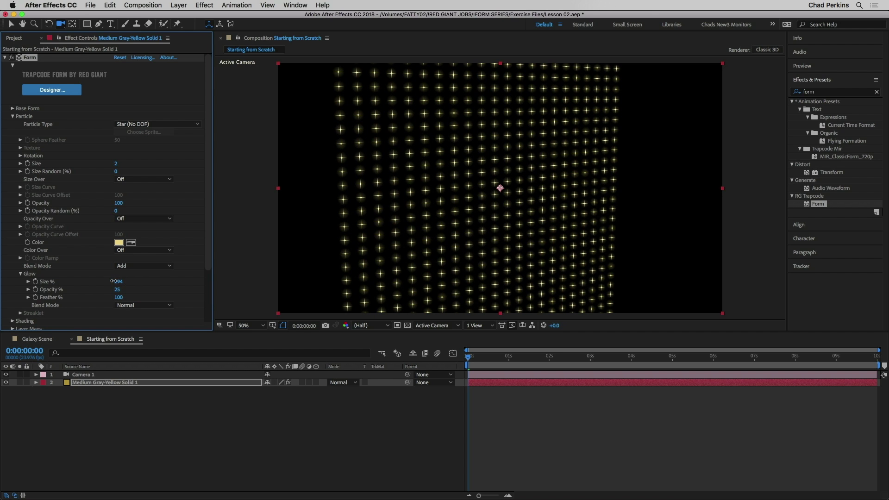
mouse_move(117, 289)
left_mouse_down()
mouse_move(149, 291)
mouse_move(129, 291)
left_mouse_up()
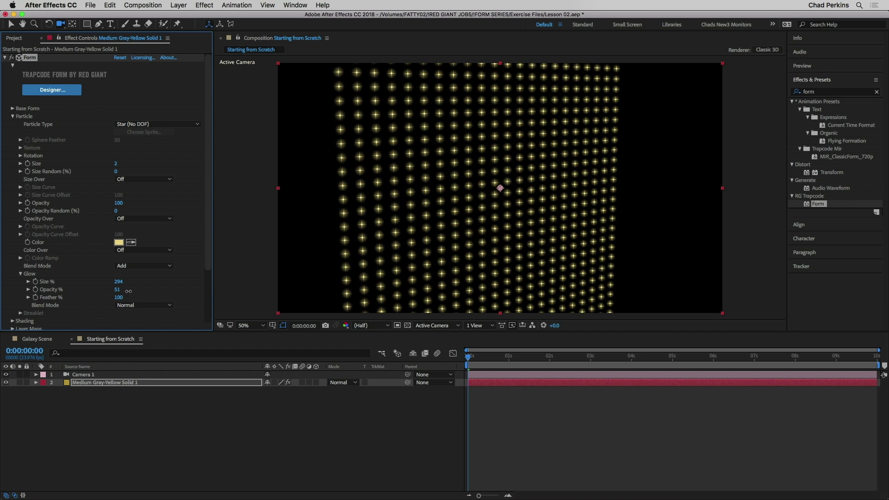
left_click(20, 274)
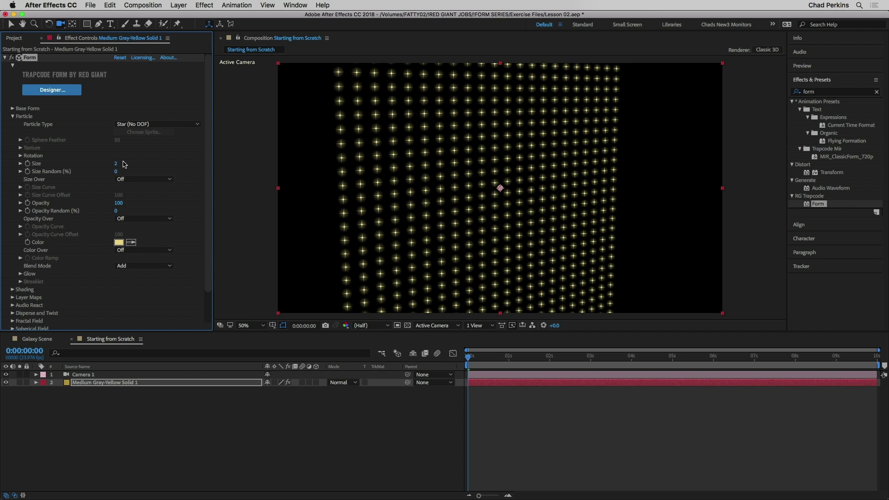
Vary the star particles by setting Size Random to 99% and Opacity Random to 100%.
mouse_move(115, 166)
left_mouse_down()
mouse_move(140, 162)
mouse_move(114, 164)
left_mouse_up()
left_click_drag(117, 171, 169, 172)
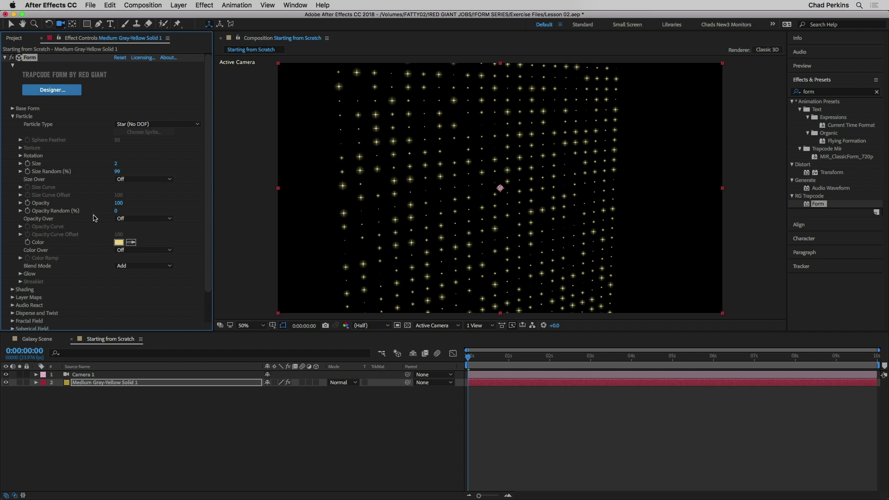
left_click_drag(132, 211, 174, 212)
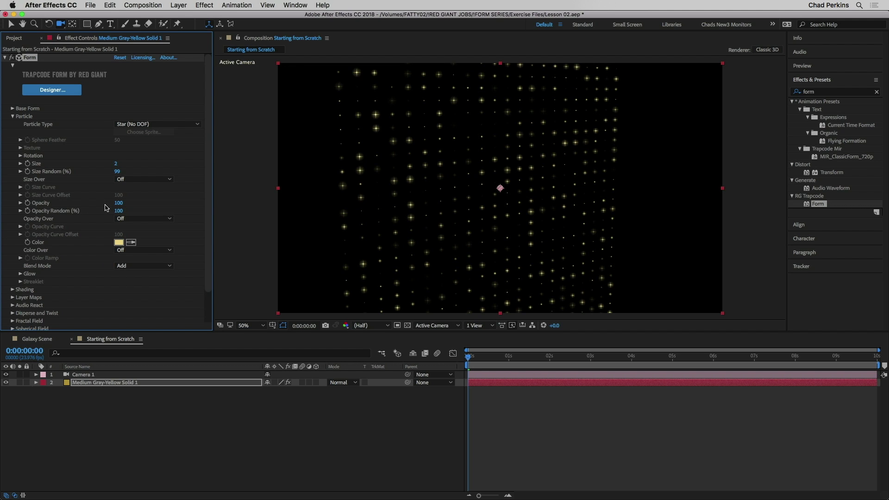
Preview the stars spinning at a Rotation Speed Z of 4.8, and reduce that speed to 2.
left_click(20, 156)
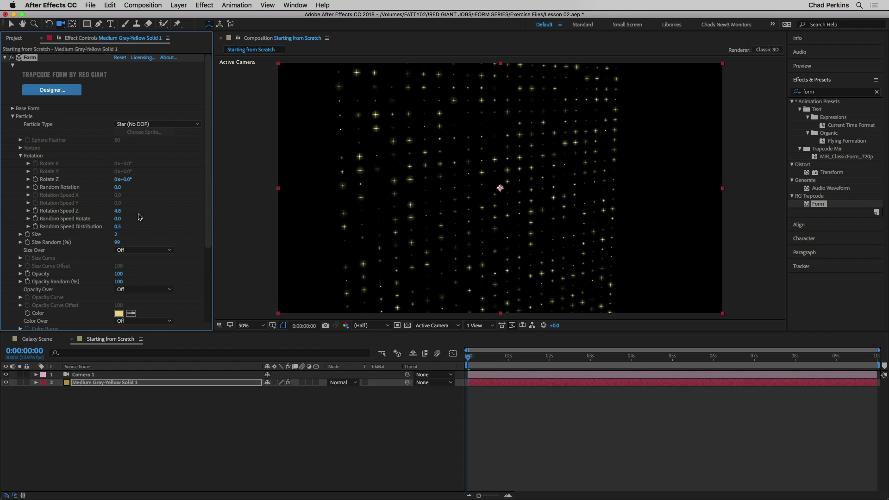
key("space")
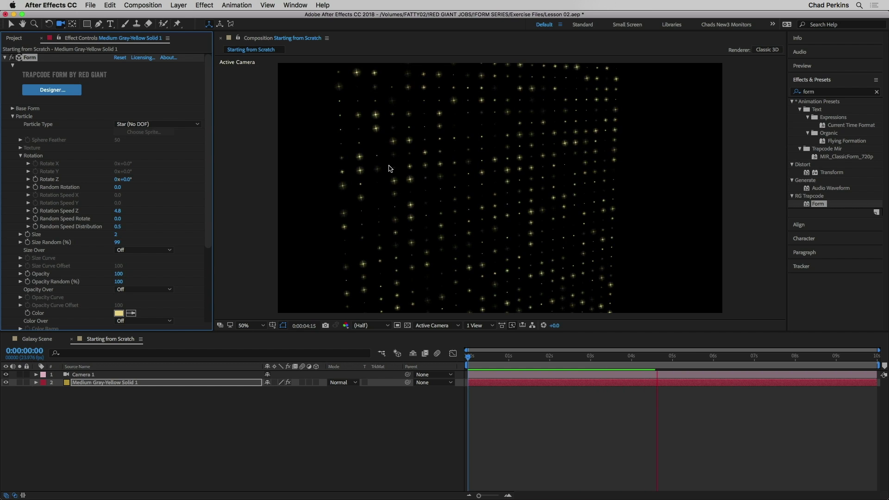
left_click(122, 211)
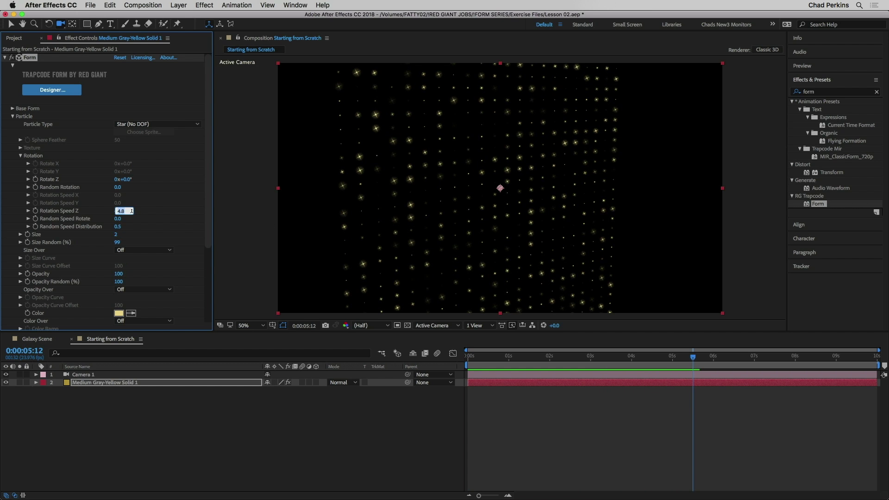
type("2")
key("Return")
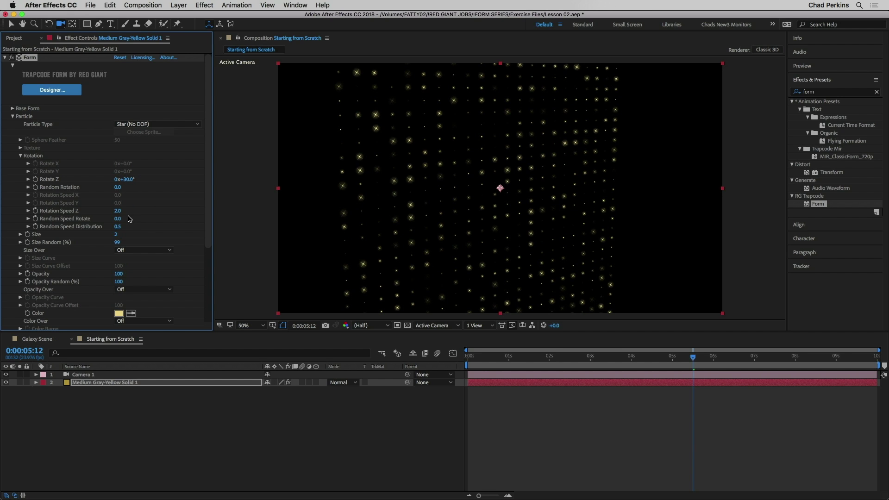
Set Random Speed Rotate to 19 and preview the spinning stars, moving the camera closer to the grid.
left_click_drag(120, 218, 125, 218)
key("space")
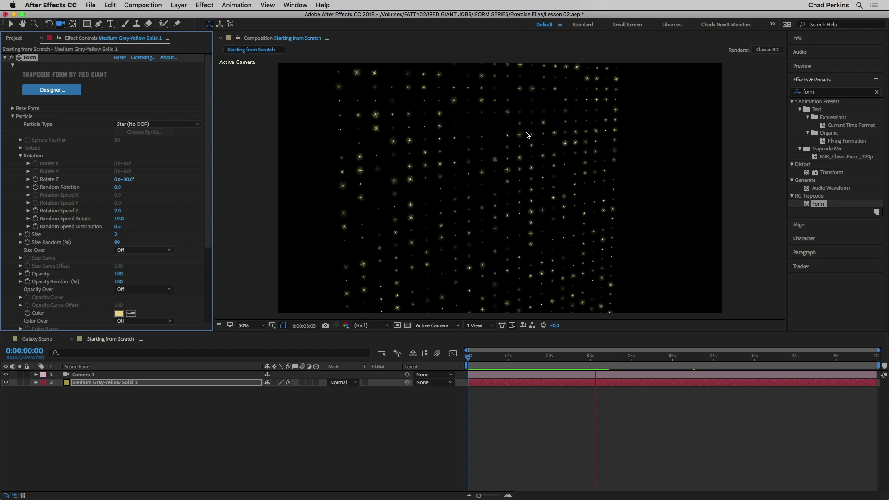
key("space")
left_click_drag(460, 209, 475, 161)
key("space")
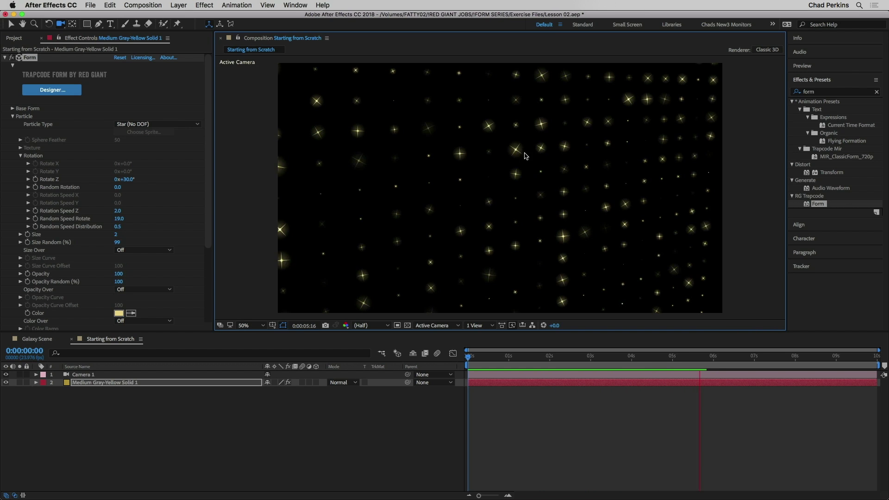
key("space")
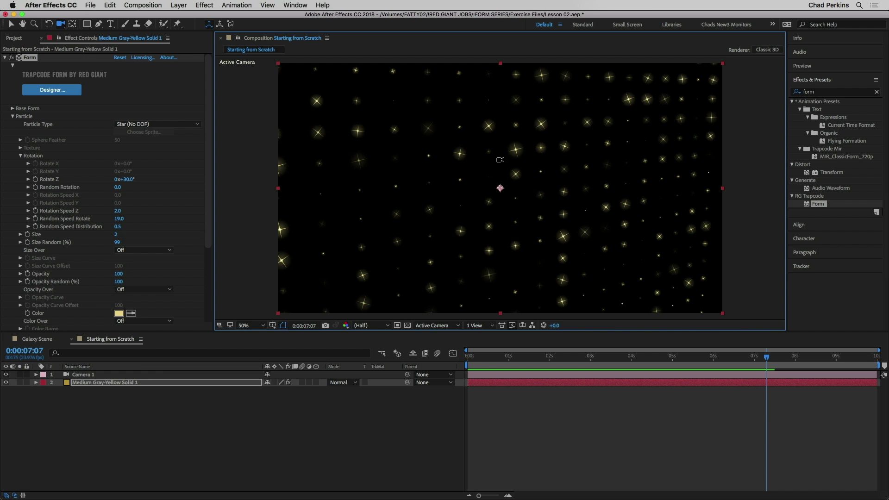
Open the Galaxy Scene composition, and view the illustration and graphic art sections of the artist's portfolio in Chrome before returning to After Effects.
left_click(36, 339)
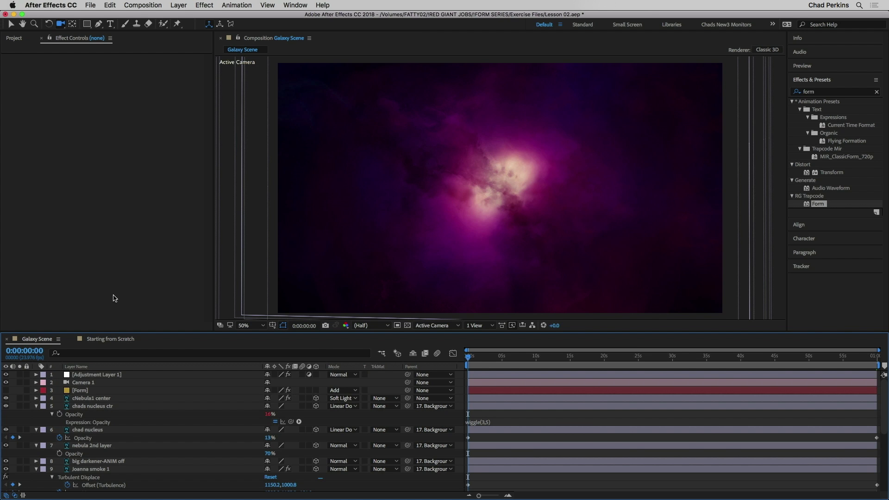
key("super+Tab")
left_click(350, 99)
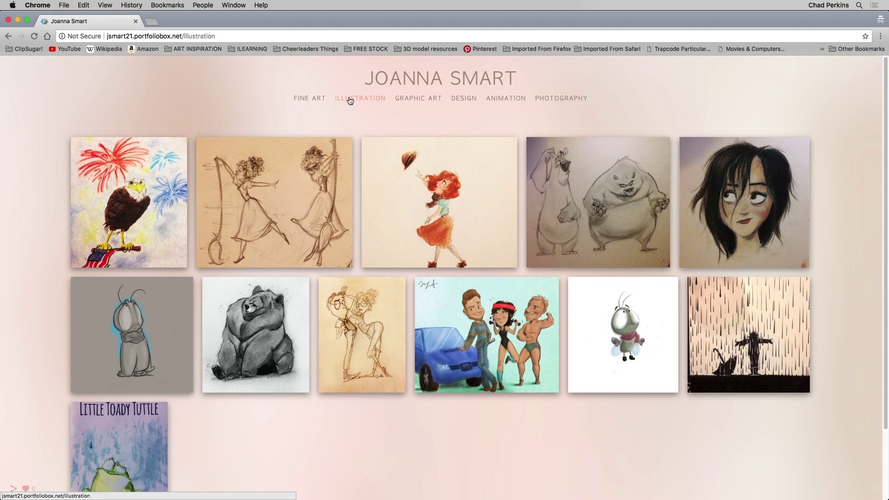
left_click(420, 100)
key("super+Tab")
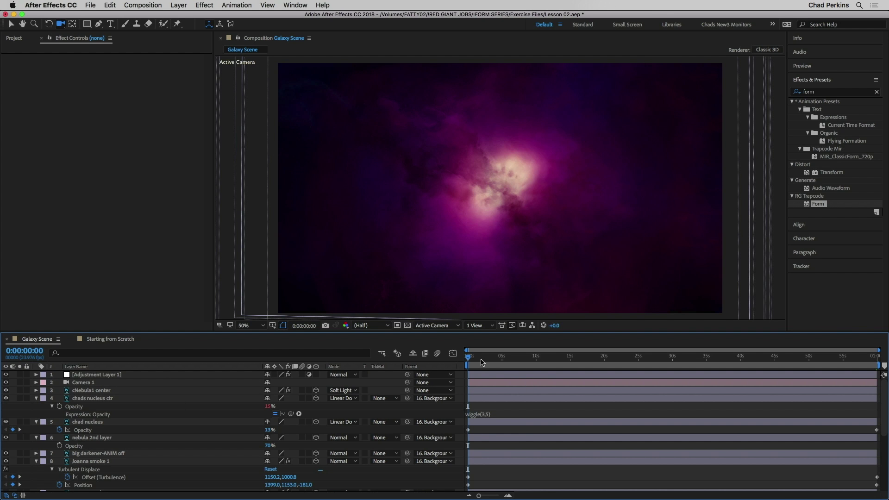
Scrub the Galaxy Scene to about three seconds to review the nebula's motion, and return to the first frame.
mouse_move(482, 363)
left_mouse_down()
mouse_move(858, 359)
mouse_move(470, 360)
mouse_move(570, 362)
mouse_move(488, 360)
left_mouse_up()
scroll(462, 243, "down", 2)
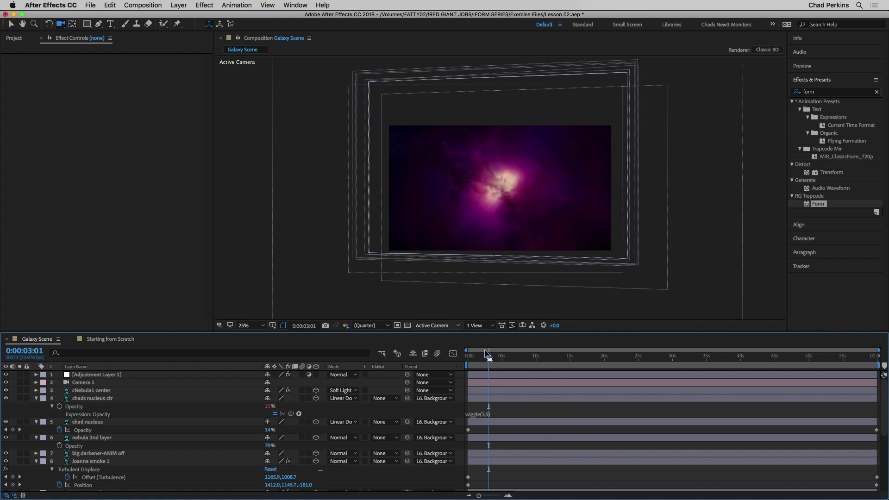
left_click_drag(489, 356, 465, 343)
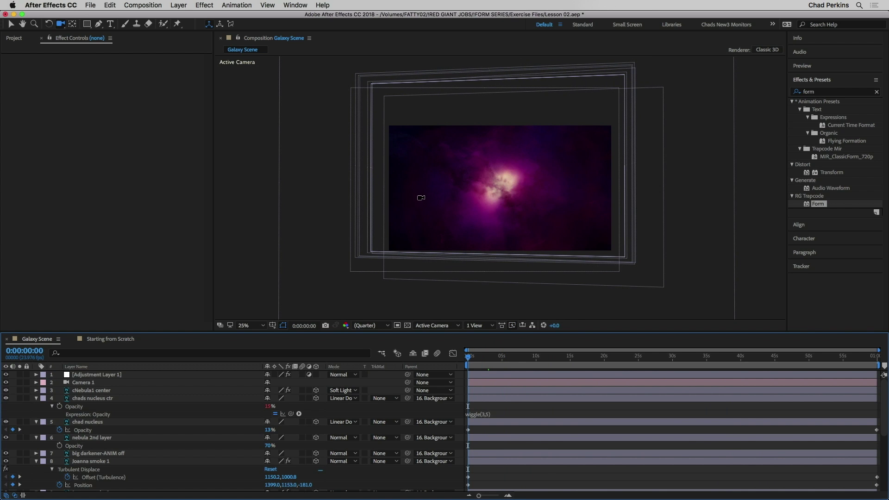
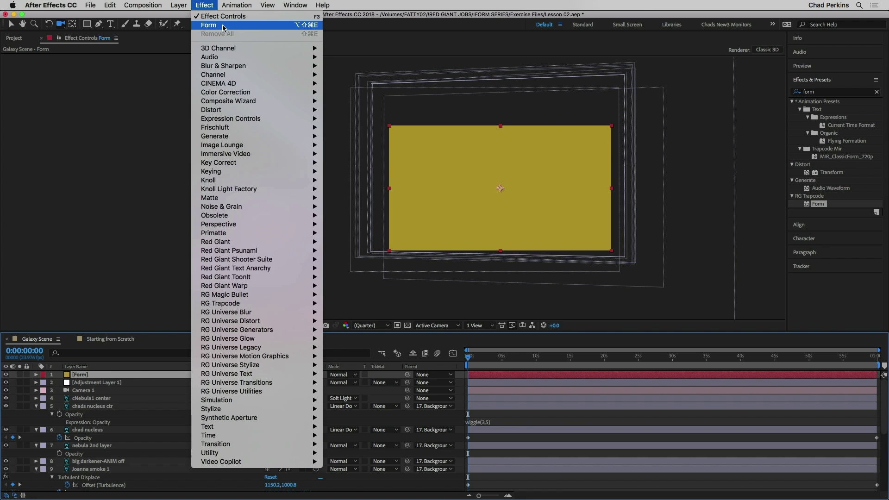
Apply the Form effect to the yellow Form solid in Galaxy Scene, and enlarge the composition view to 50%.
left_click(223, 26)
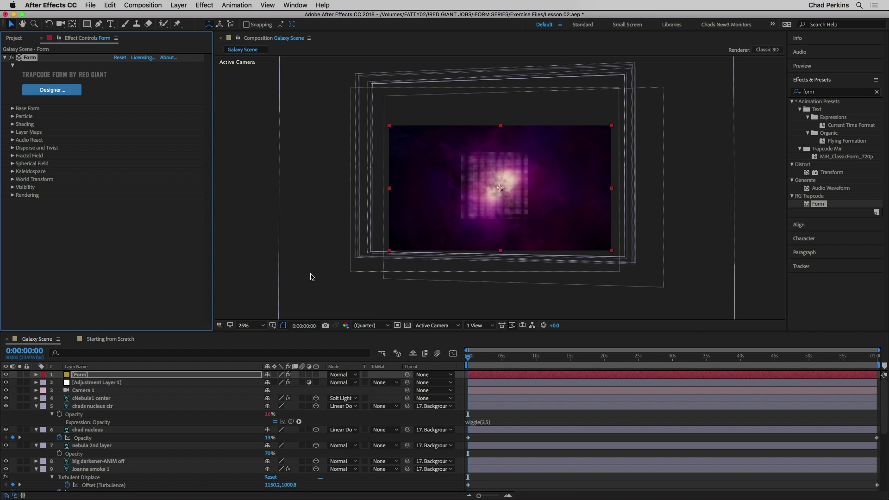
key("period")
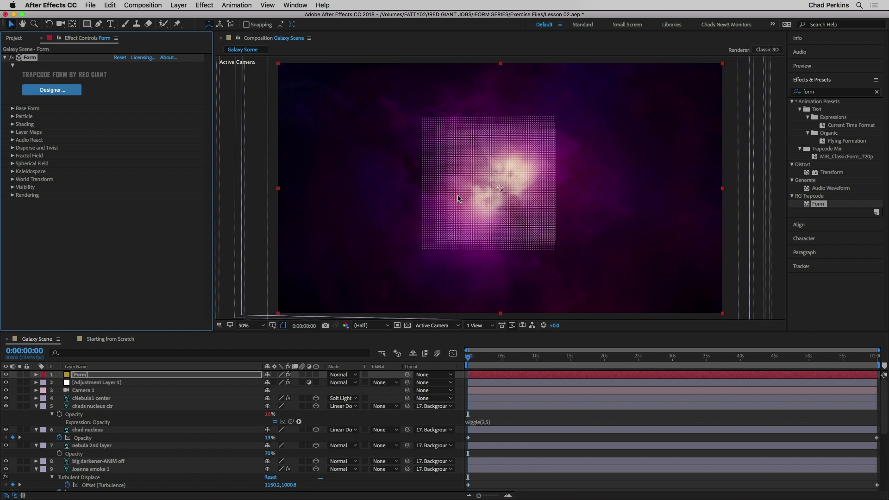
left_click_drag(345, 332, 347, 392)
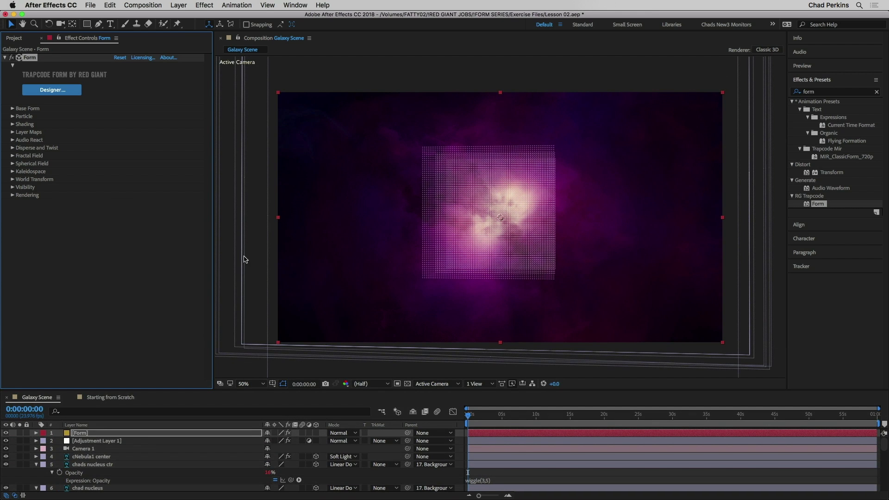
Switch the base form's size to XYZ Individual and set X to 2760, Y to 1660 and Z to 4190.
left_click(12, 109)
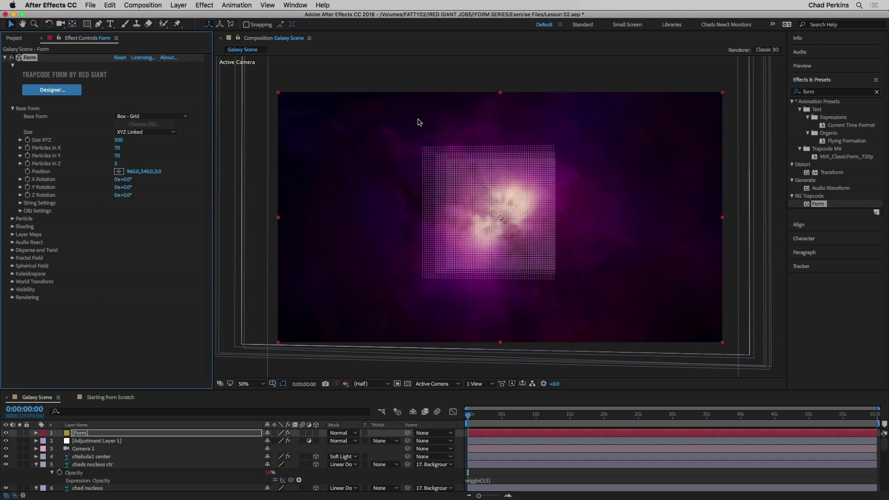
mouse_move(118, 140)
left_mouse_down()
mouse_move(141, 143)
mouse_move(132, 145)
left_mouse_up()
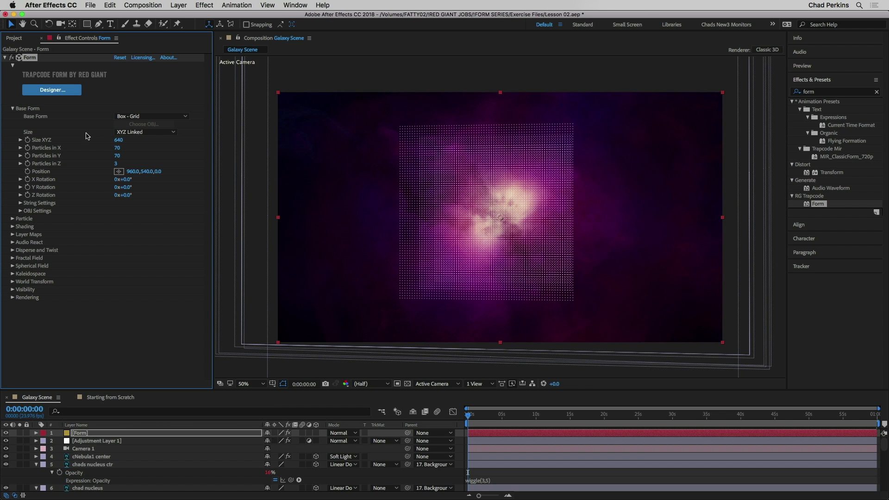
left_click(145, 132)
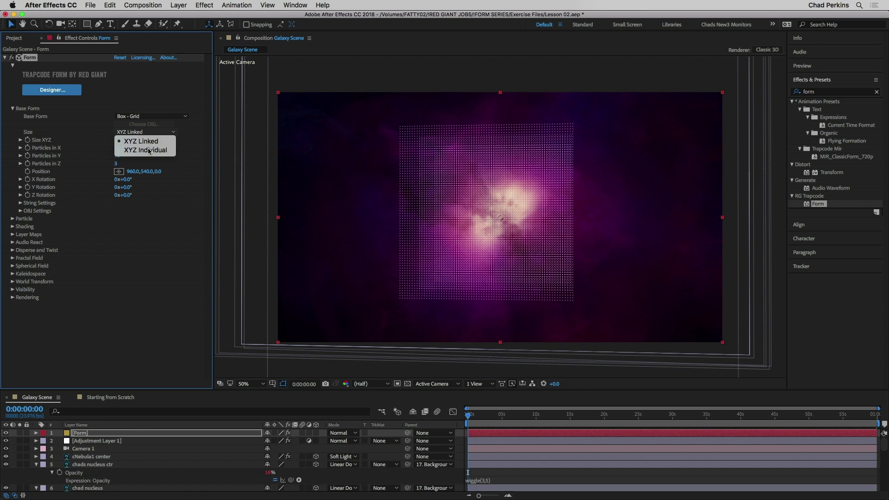
left_click(149, 151)
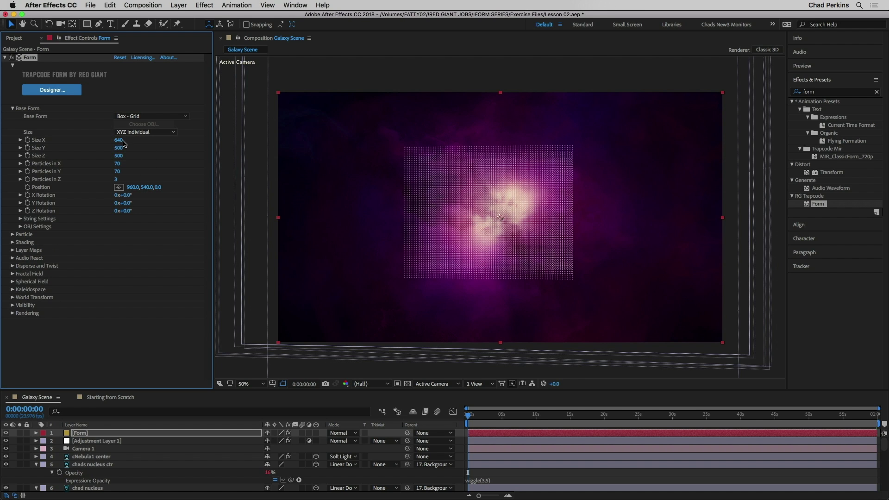
left_click_drag(124, 144, 224, 145)
left_click_drag(121, 147, 176, 152)
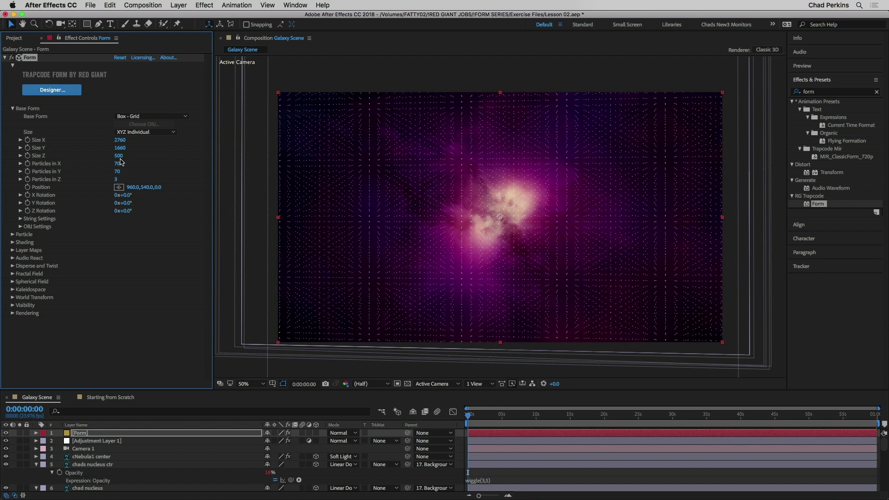
left_click_drag(120, 155, 300, 166)
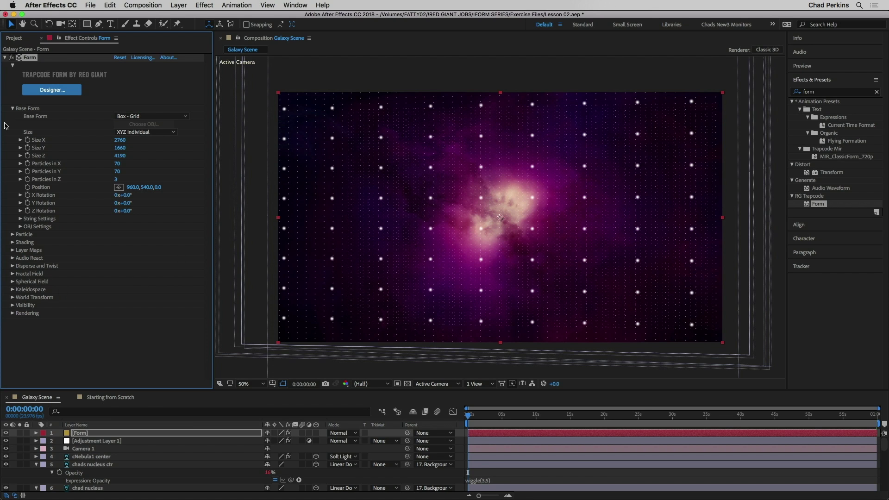
Scatter the grid with a Disperse of 299, set its Z position to 277, and collapse both setting groups.
left_click(12, 266)
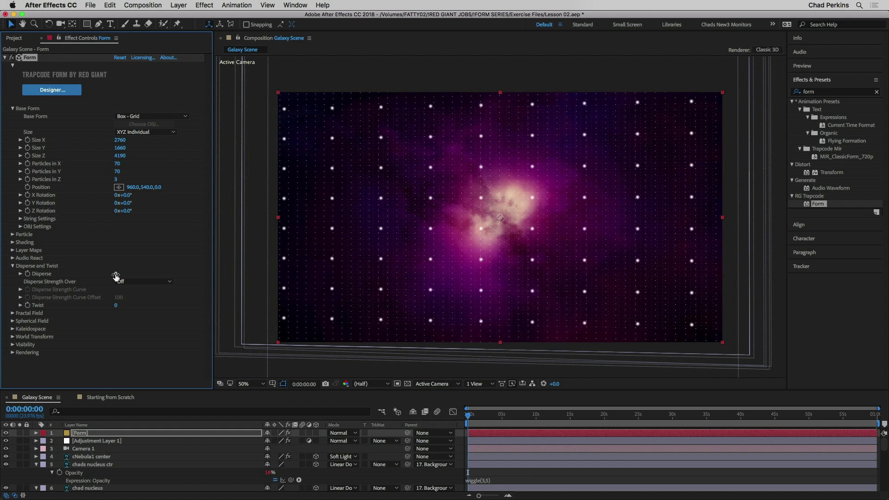
left_click_drag(117, 274, 259, 275)
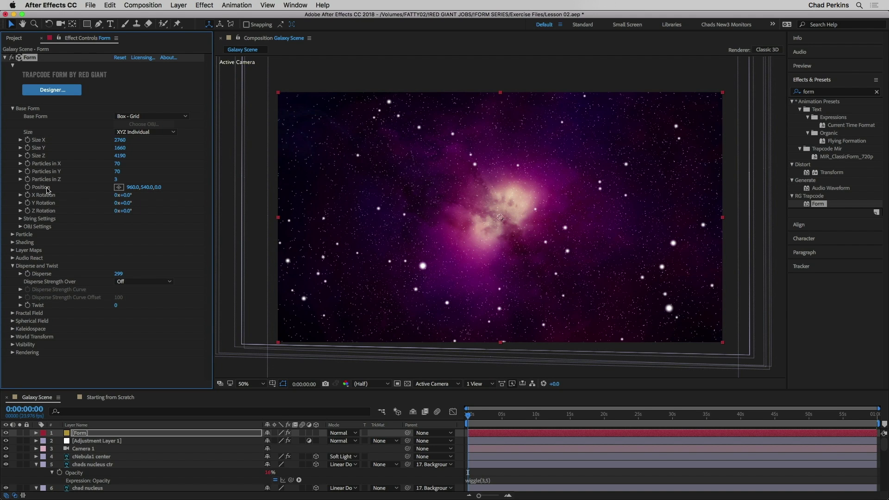
left_click_drag(159, 189, 285, 190)
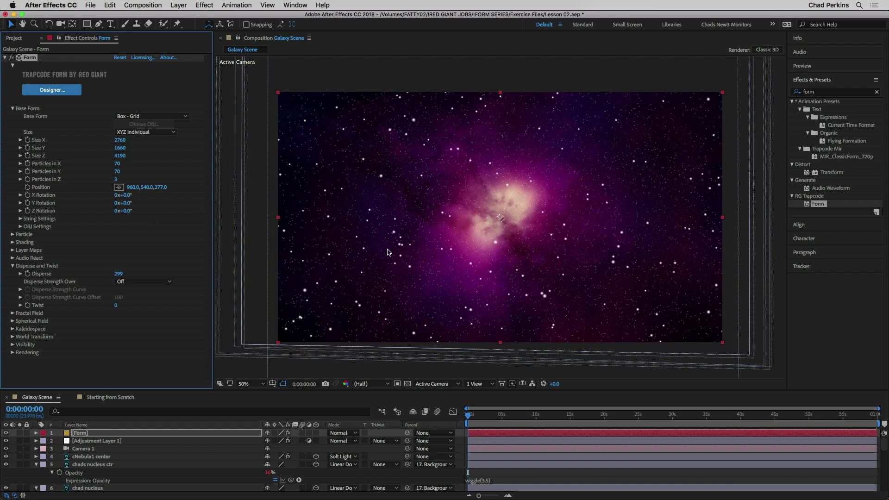
left_click(12, 267)
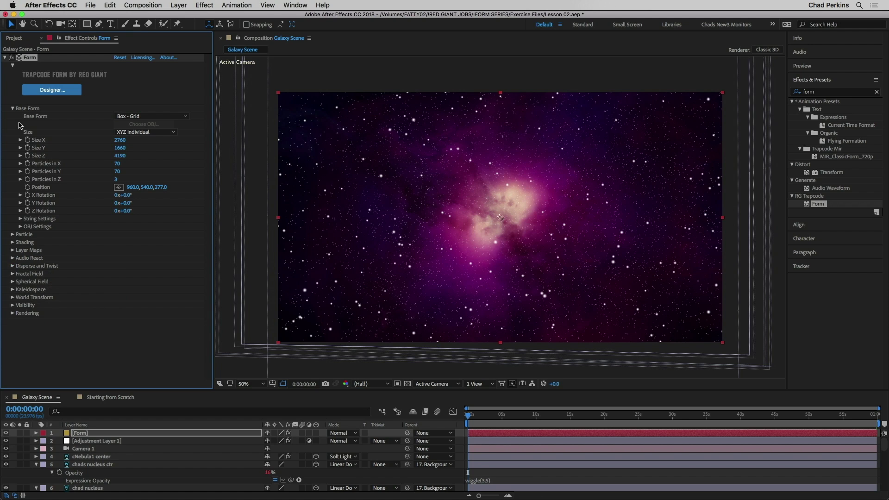
left_click(12, 108)
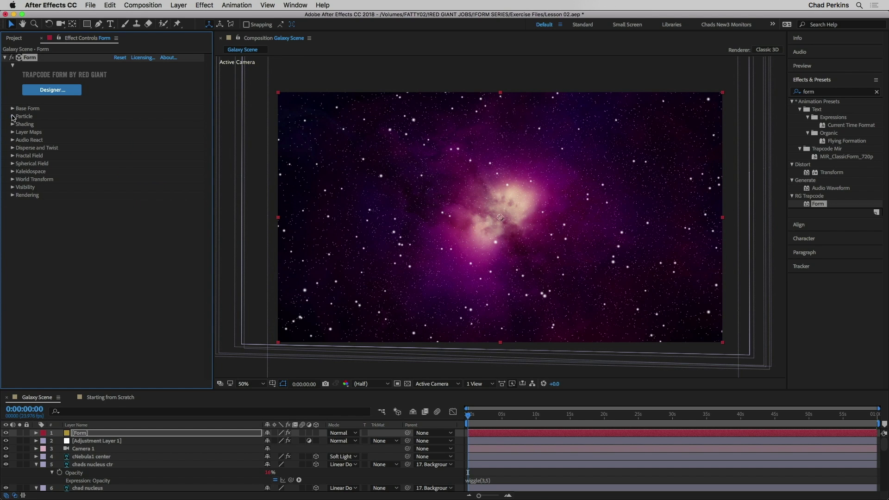
Set the particles' Size Random to 67%, try a size of 1, and set the size to 1.5.
left_click(13, 116)
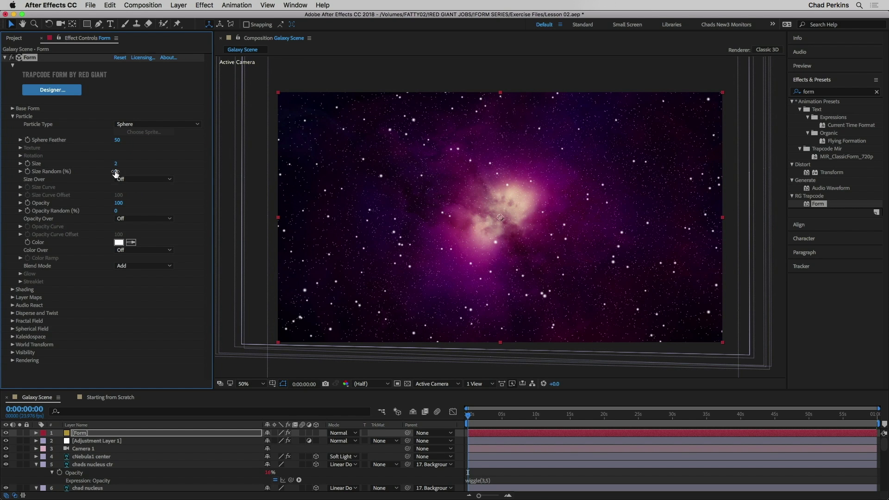
left_click_drag(116, 171, 286, 253)
left_click(116, 163)
type("1")
key("Return")
left_click(114, 164)
type("1.5")
key("Return")
Set the base form's Z position to 396 and preview the star field's motion from the start of the scene.
left_click(12, 108)
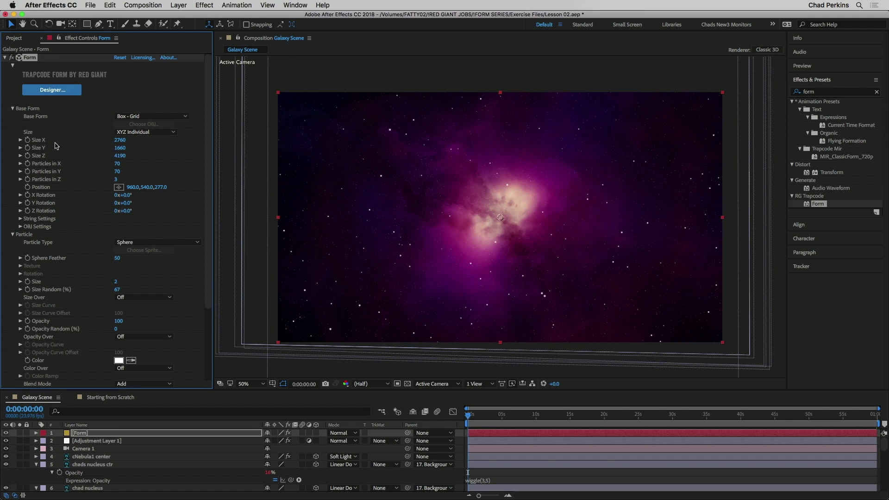
left_click_drag(161, 187, 216, 189)
key("space")
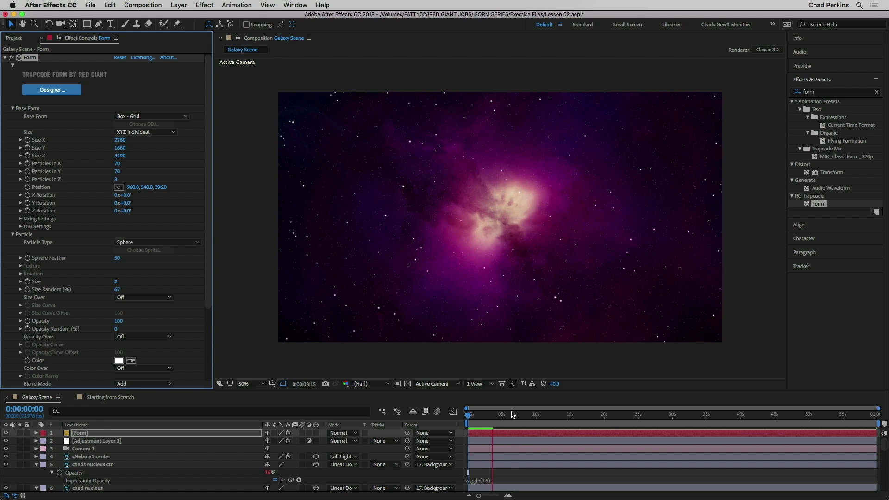
left_click_drag(489, 417, 458, 424)
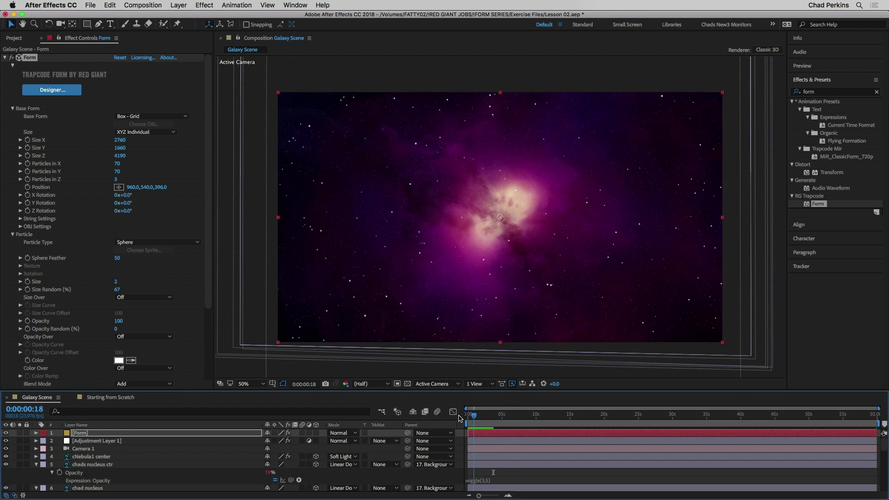
key("space")
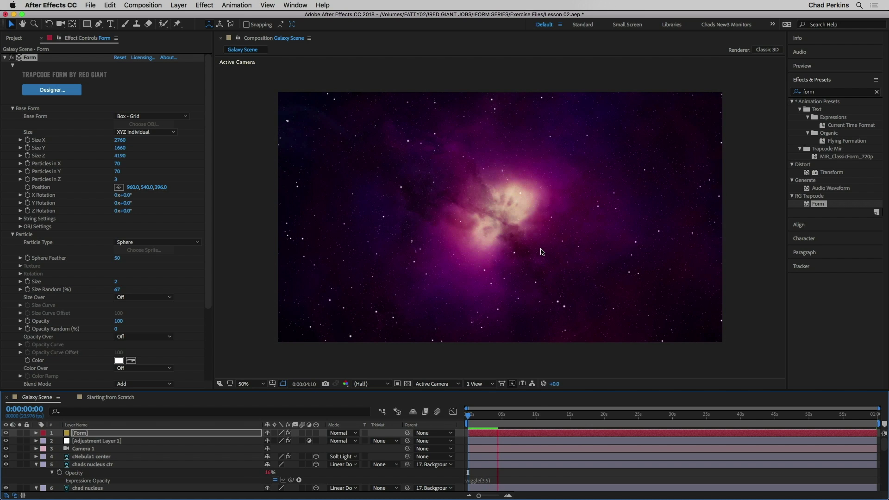
left_click(492, 415)
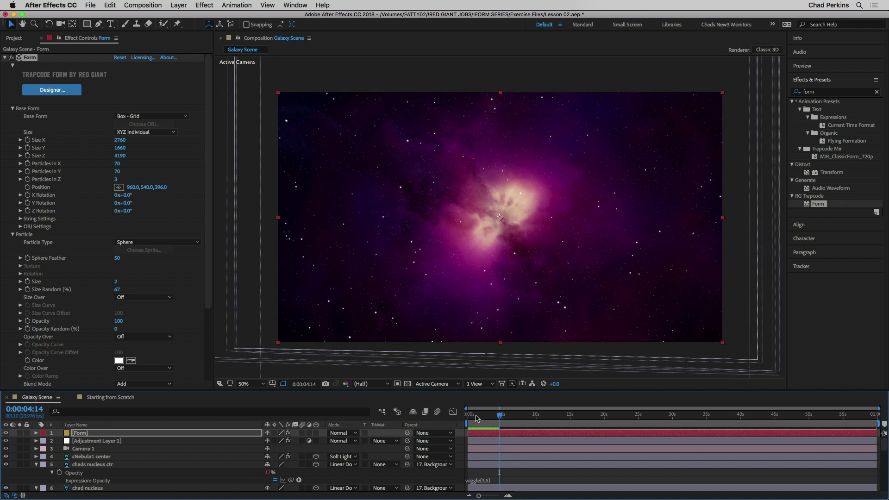
Check the star field's motion across the timeline, and set the base form's Size Z to 4530 and its Z position to 472.
left_click_drag(506, 420, 544, 418)
left_click_drag(582, 419, 547, 419)
left_click(616, 416)
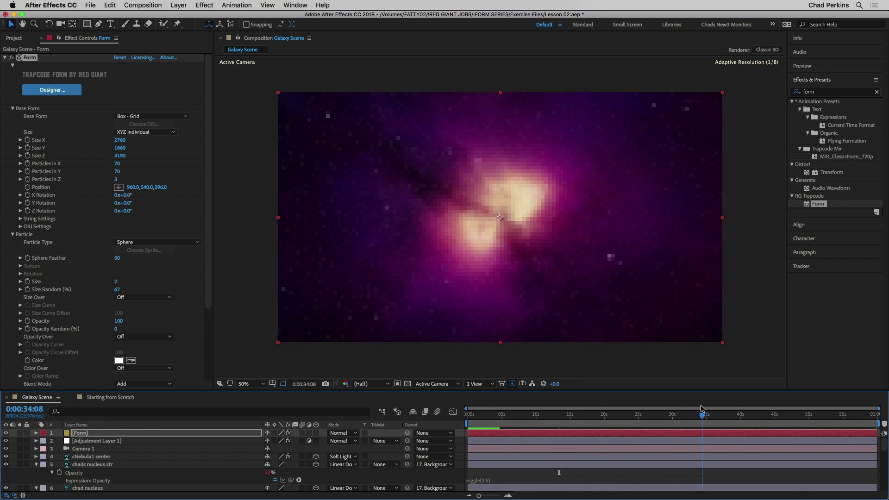
left_click_drag(668, 413, 472, 414)
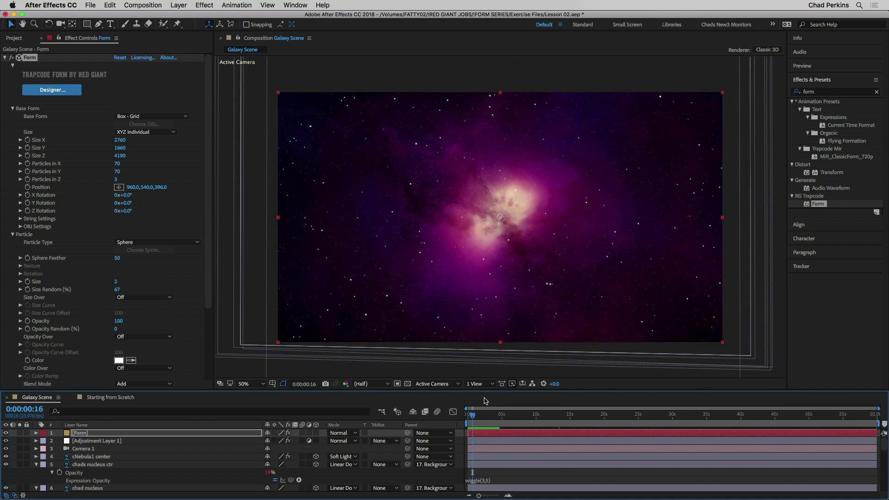
left_click_drag(119, 157, 135, 157)
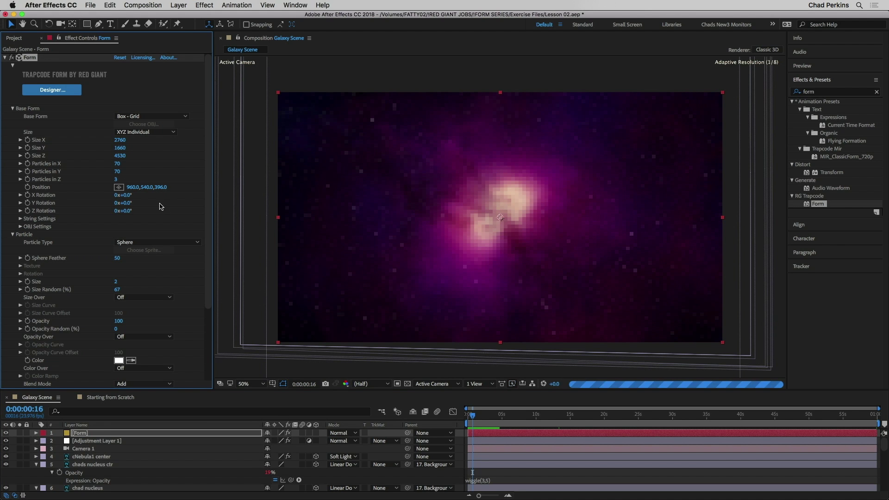
left_click_drag(160, 187, 194, 187)
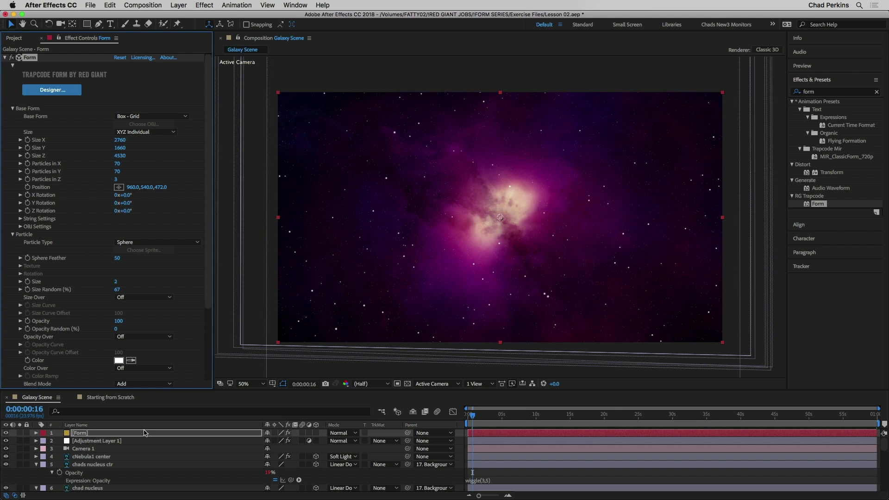
Collapse the Form effect's settings and duplicate the effect on the same layer.
left_click(5, 57)
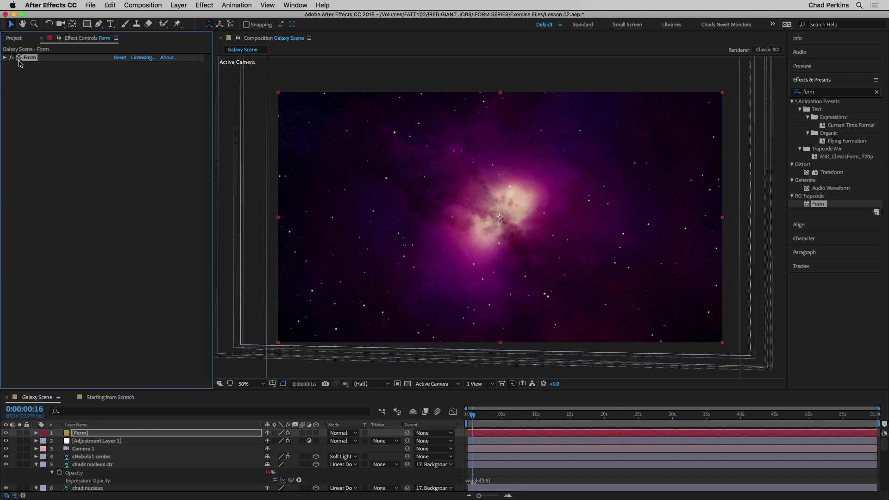
left_click(34, 80)
left_click(31, 59)
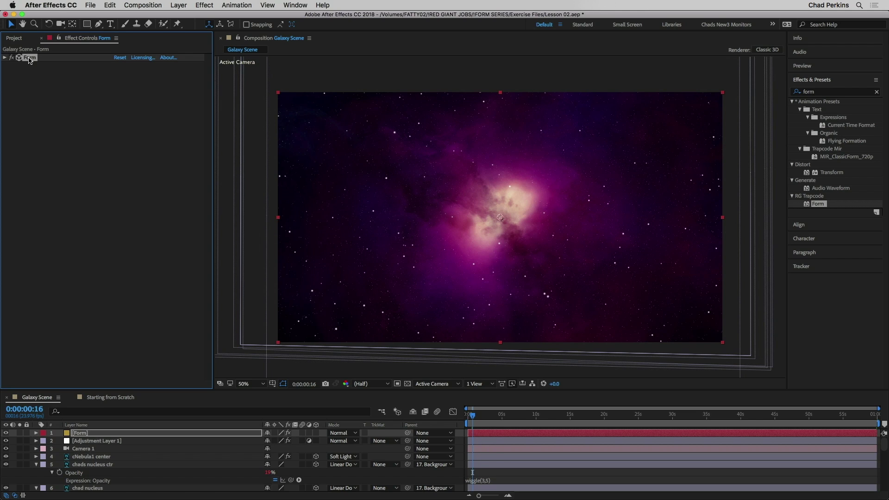
left_click(45, 111)
left_click(33, 59)
left_click(5, 57)
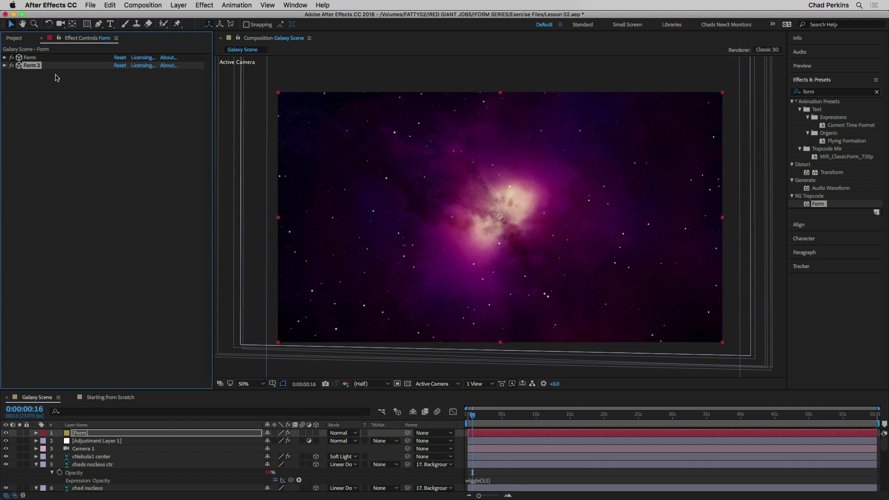
Set the rendering Blend Mode of the duplicate Form 2 effect to Normal so it composites over the first star field.
left_click(5, 66)
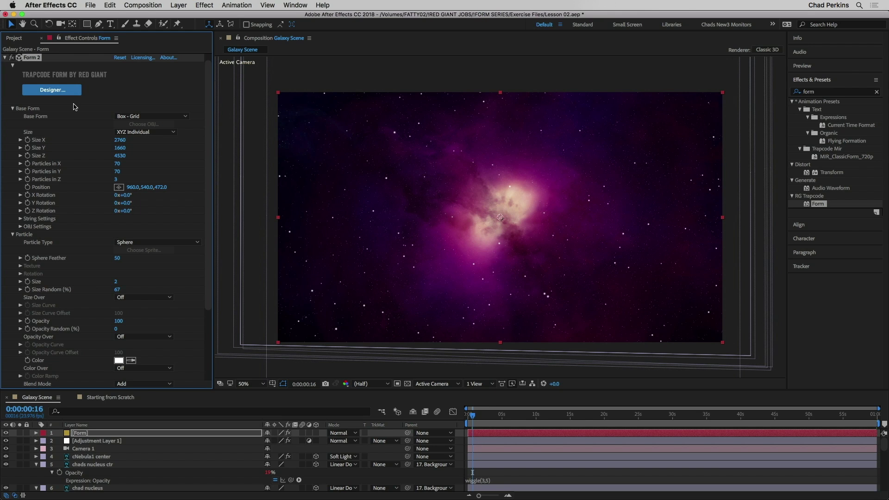
scroll(27, 69, "up", 1)
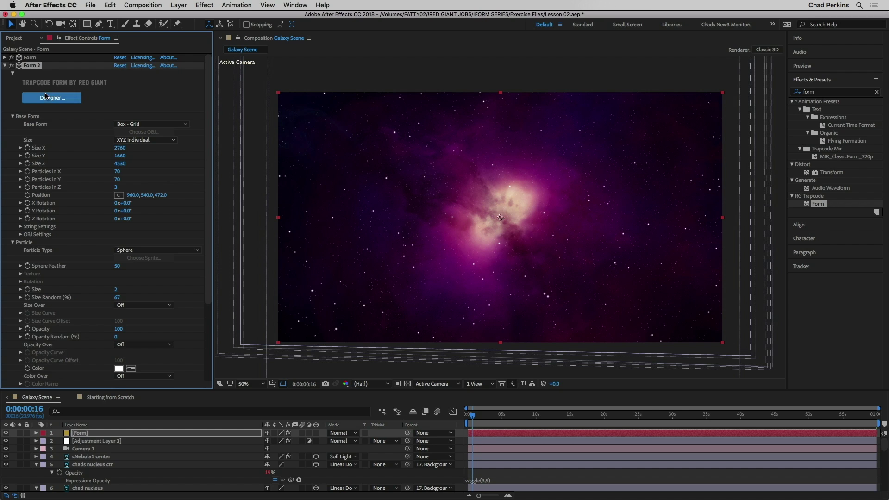
scroll(93, 222, "down", 5)
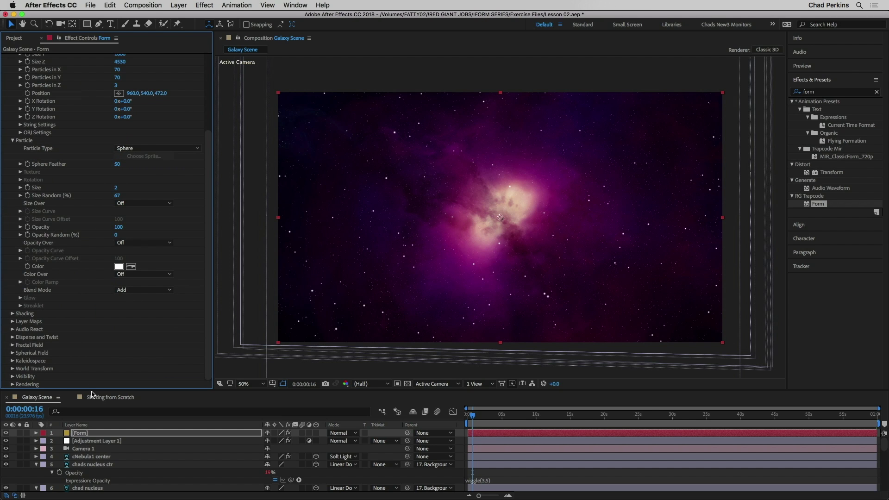
left_click(13, 384)
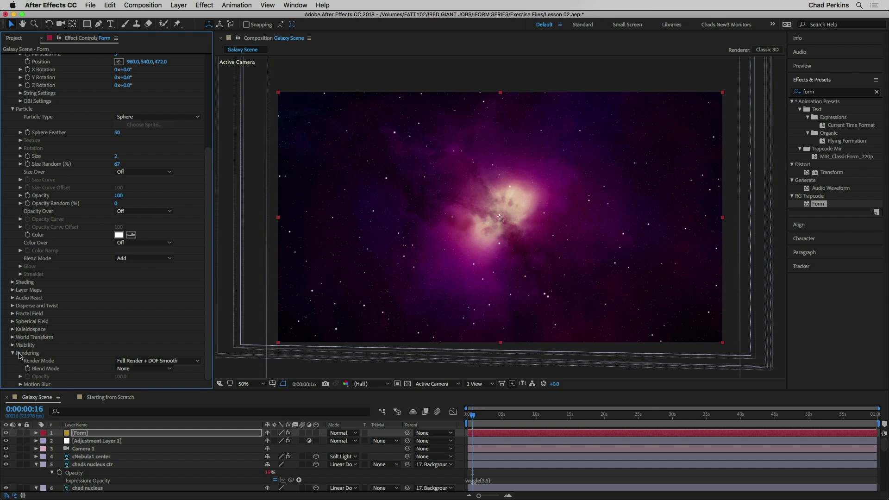
left_click(128, 370)
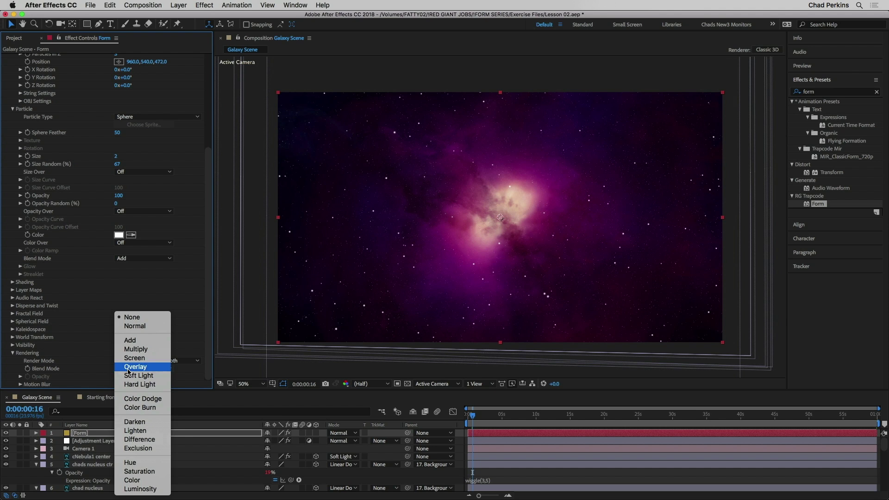
left_click(147, 328)
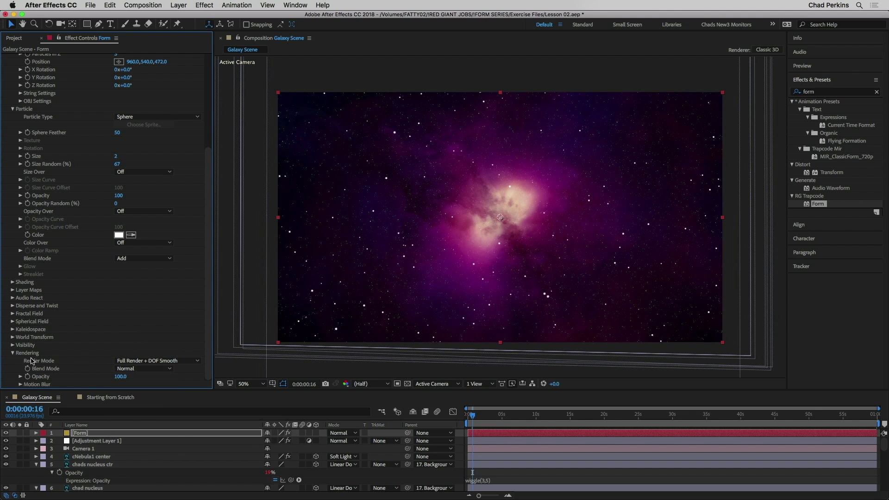
left_click(13, 353)
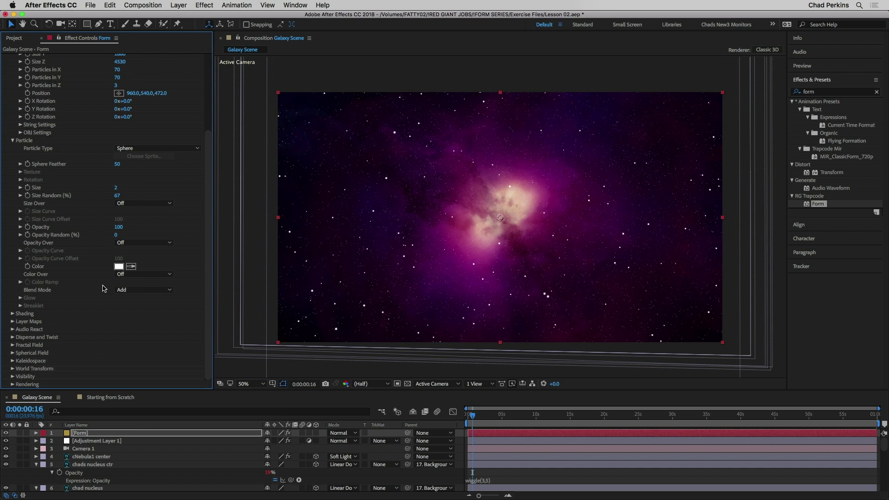
Set Form 2's Particles in X and Particles in Y to 20 each, and change its particle type to Star (No DOF).
scroll(87, 218, "up", 5)
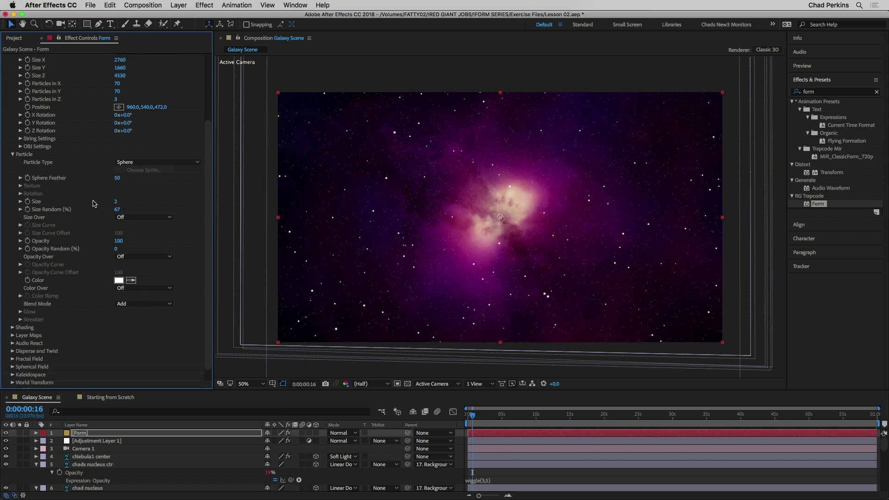
left_click(118, 171)
type("20")
key("Return")
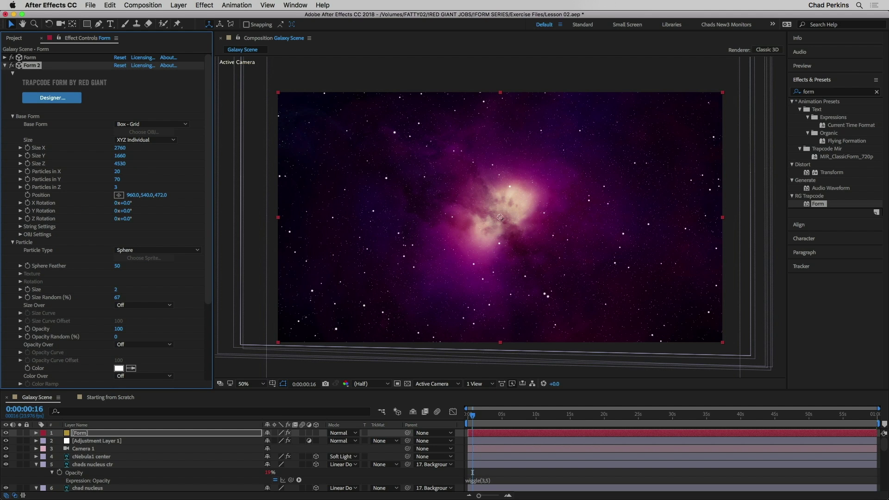
left_click(119, 179)
type("20")
key("Return")
left_click(138, 251)
left_click(145, 277)
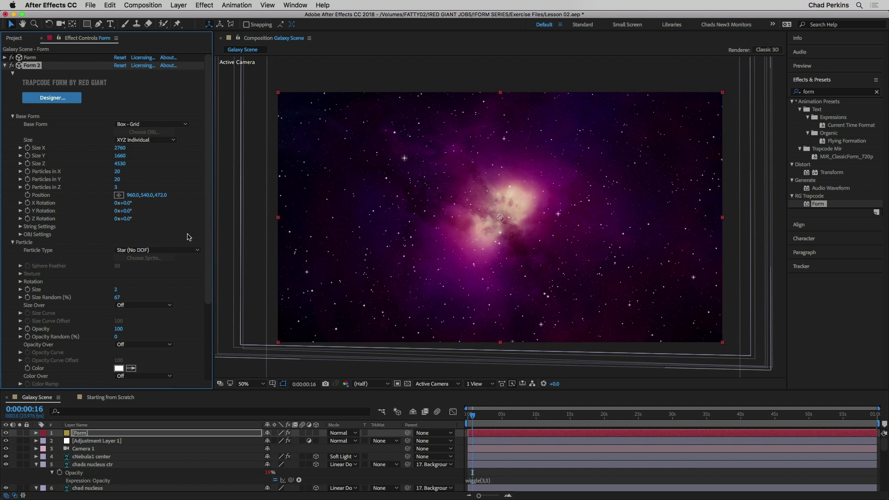
Reduce Form 2's Particles in X and Particles in Y to 10 each.
left_click(117, 172)
type("10")
key("Return")
left_click(119, 180)
key("Return")
Try a particle size of 1.5 for Form 2's stars, and set the size back to 2.
left_click(116, 290)
type("1.5")
key("Return")
type("2")
key("Return")
Set the Z position of Form 2's base form to 417 and return to the start of the scene.
left_click_drag(163, 196, 139, 196)
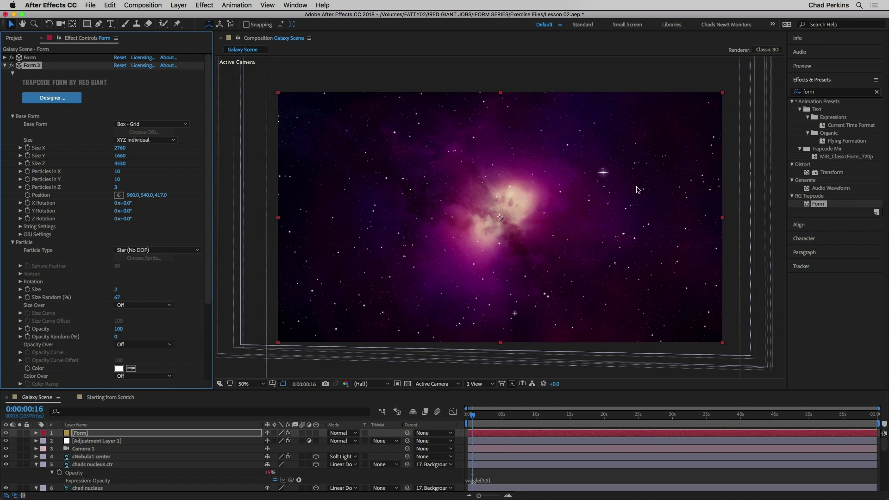
key("Home")
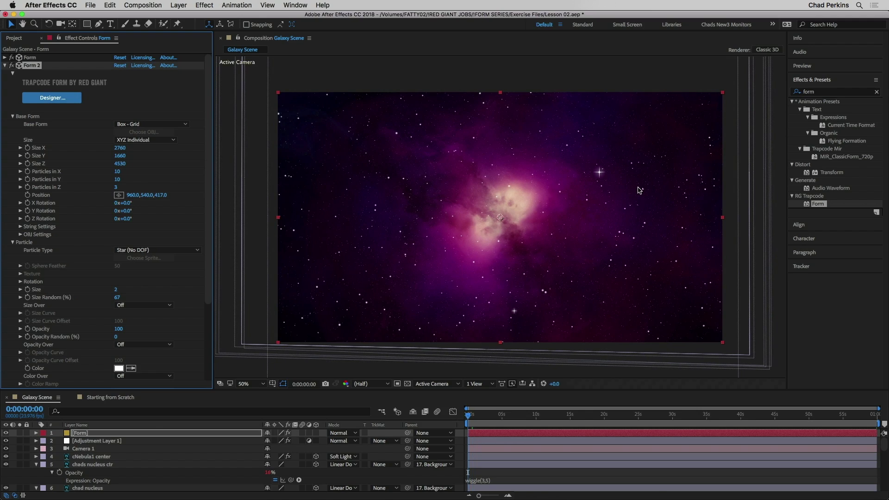